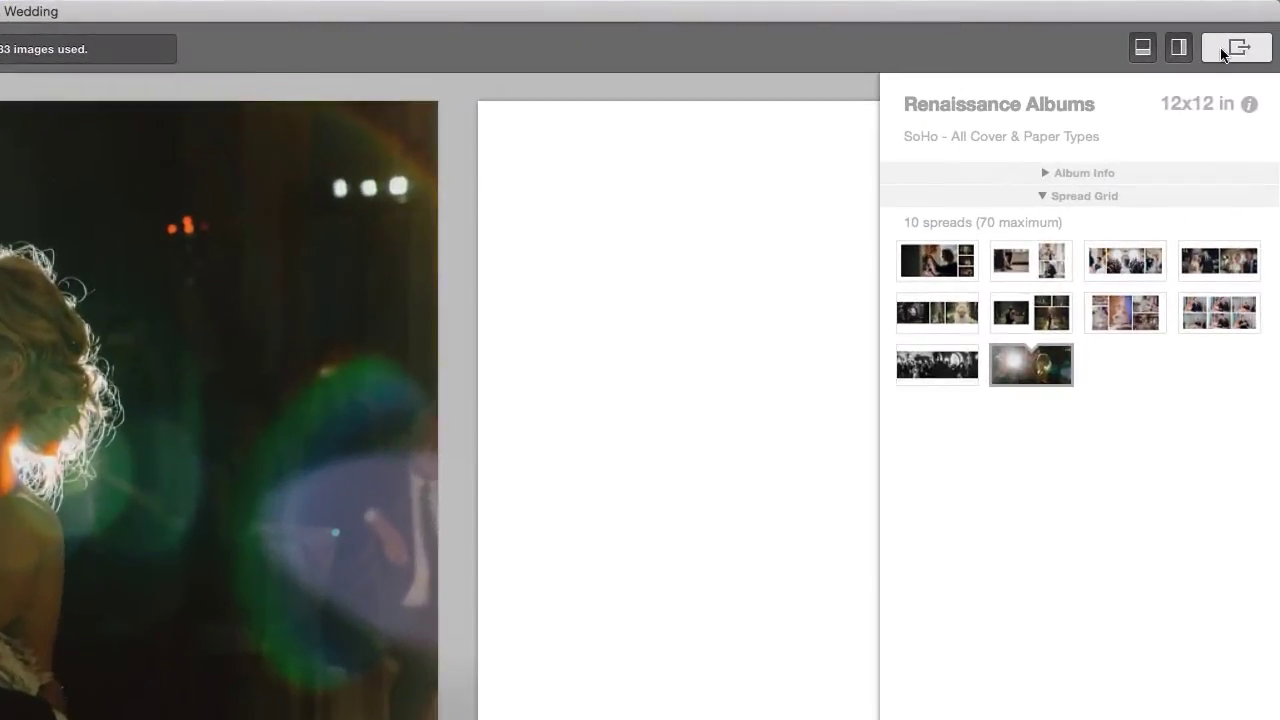
- Enable Export for Cloud Proofing, uploading as a new album with Medium sharpening
{"action": "left_click", "coordinate": [1223, 53]}
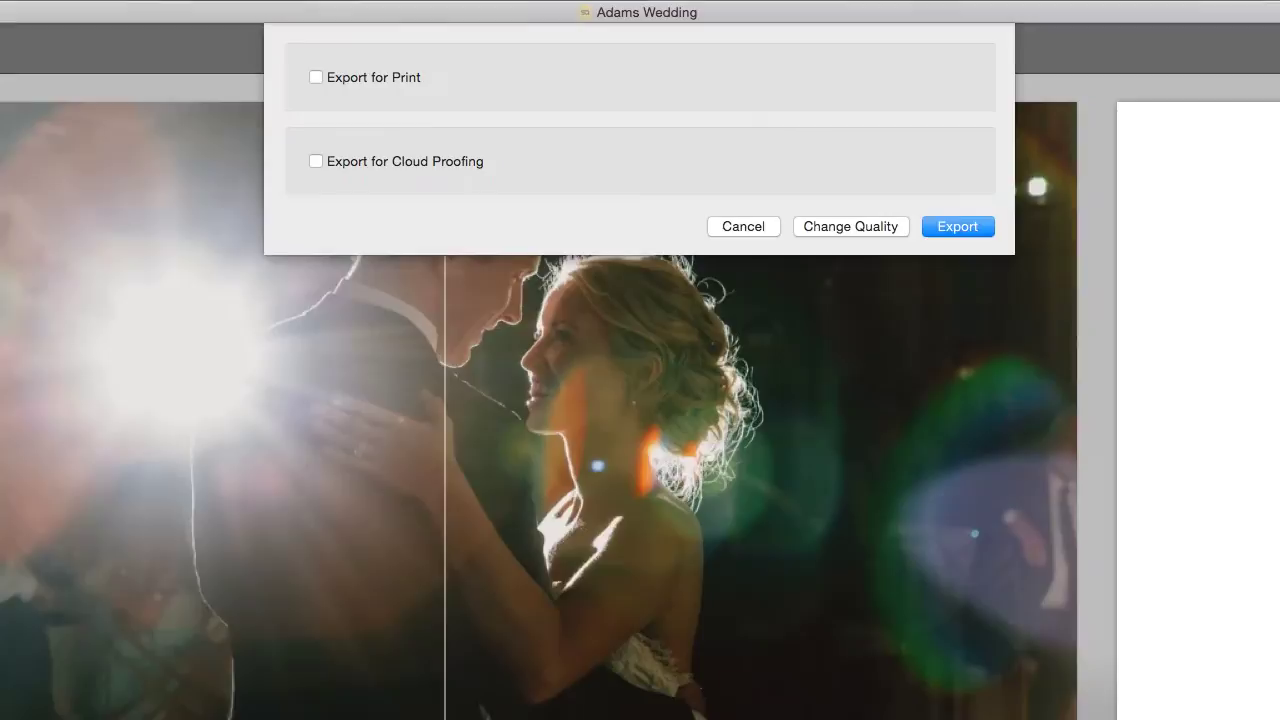
{"action": "left_click", "coordinate": [315, 161]}
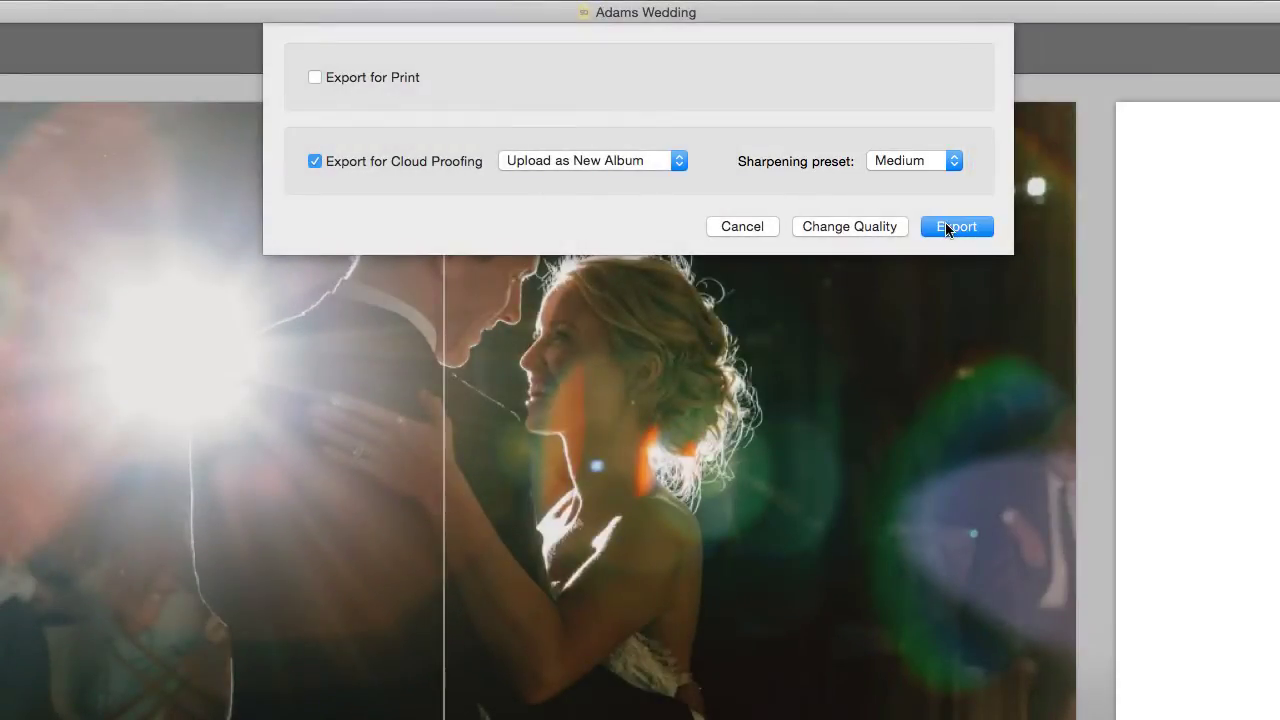
- Start the Cloud Proofing export and log in with the Pixellu account e-mail and password
{"action": "left_click", "coordinate": [951, 226]}
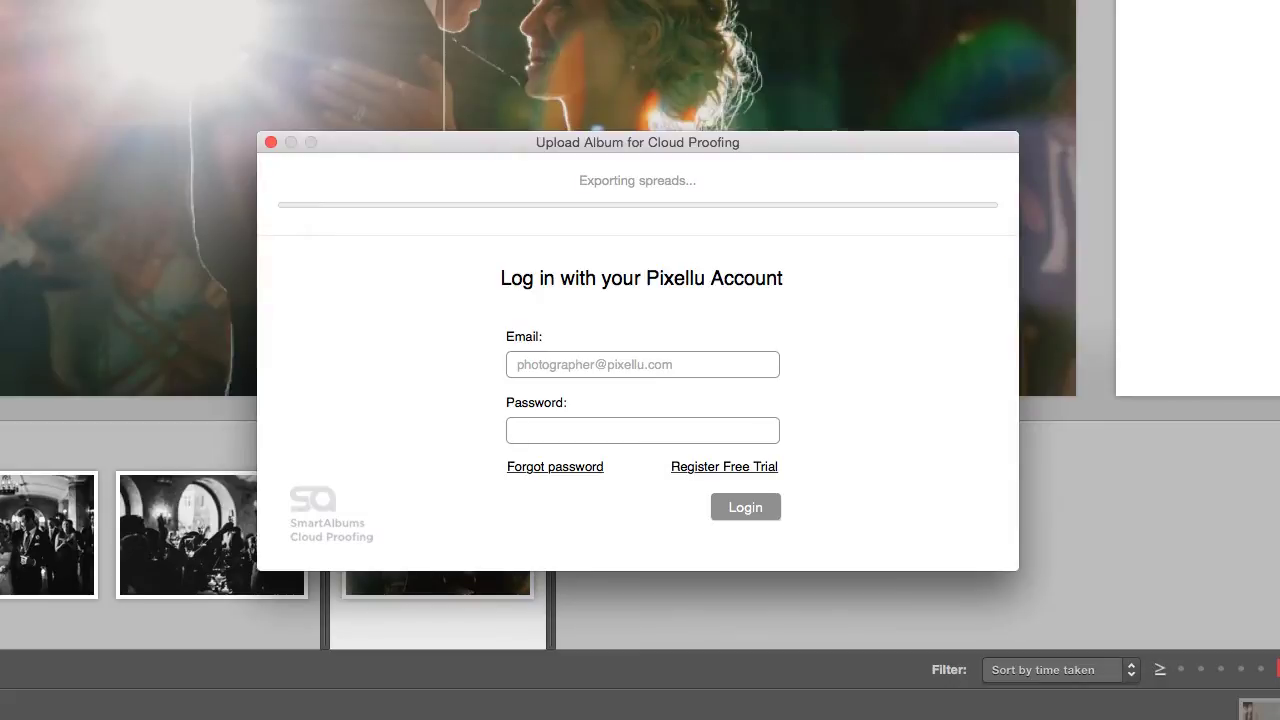
{"action": "left_click", "coordinate": [767, 363]}
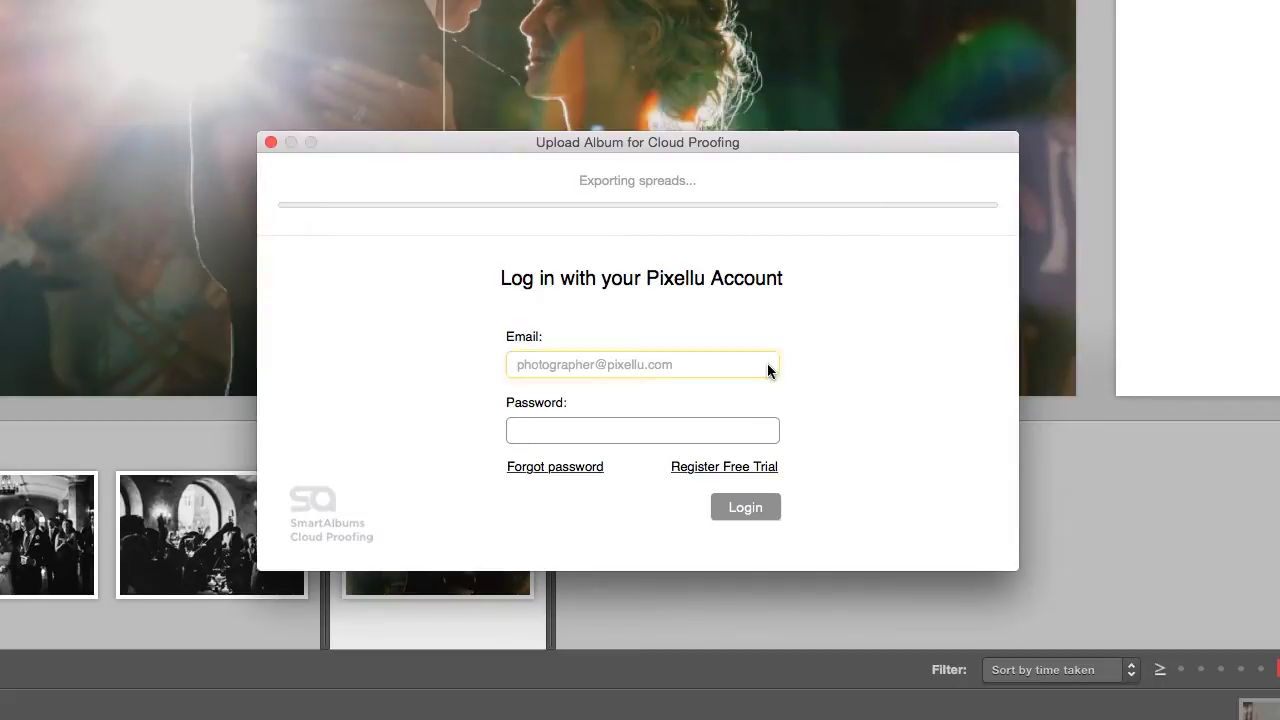
{"action": "left_click", "coordinate": [728, 432]}
{"action": "type", "text": "•"}
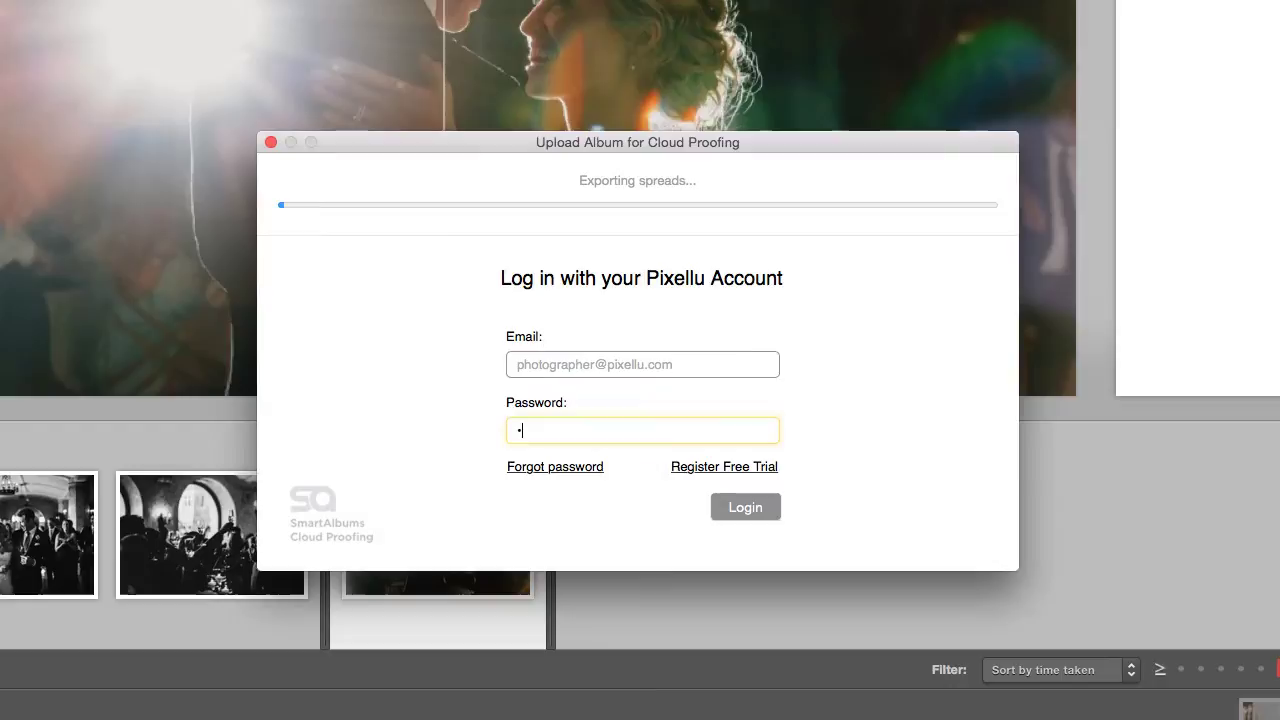
{"action": "type", "text": "•••••••"}
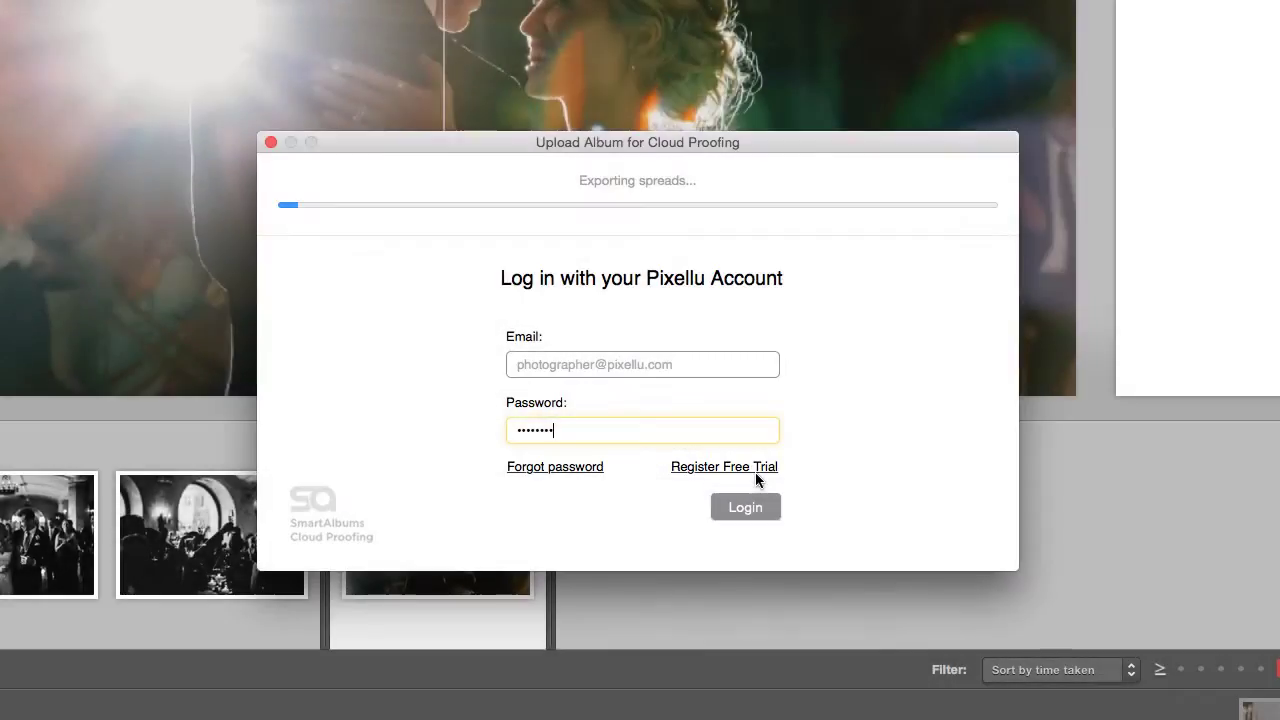
{"action": "left_click", "coordinate": [757, 512]}
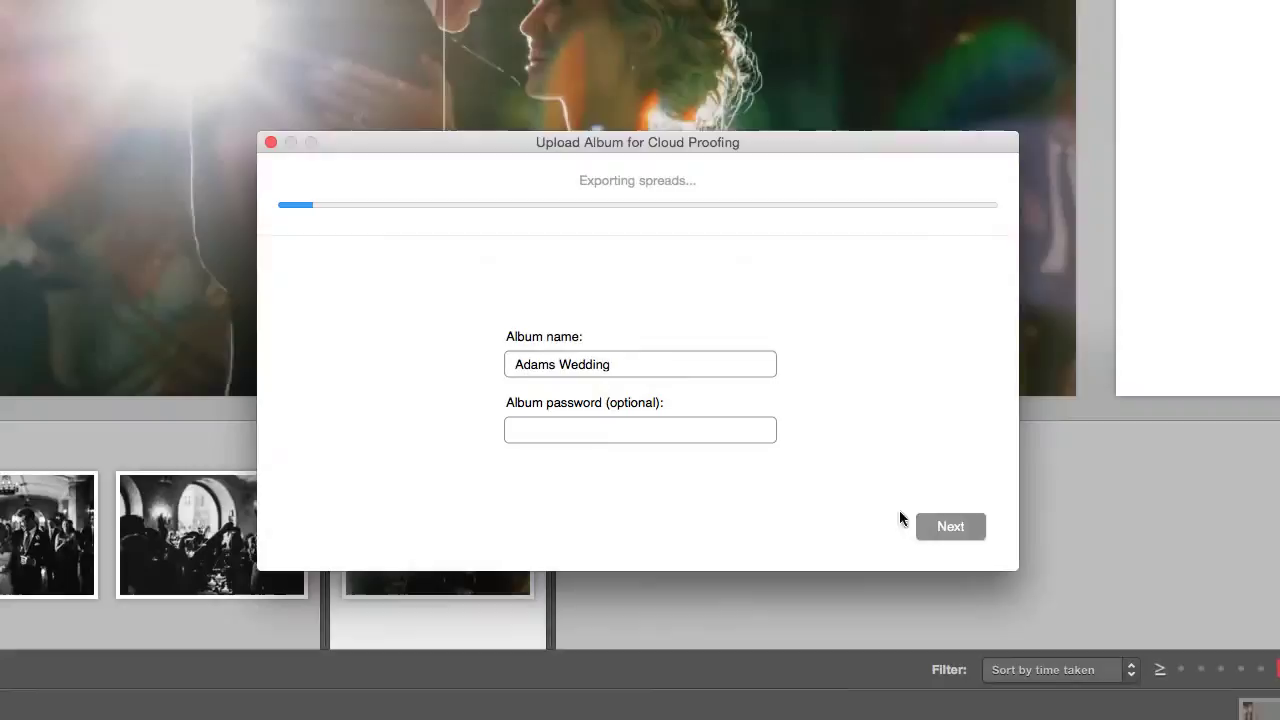
- Keep the album name and enter the first client's full name and e-mail address
{"action": "left_click", "coordinate": [925, 527]}
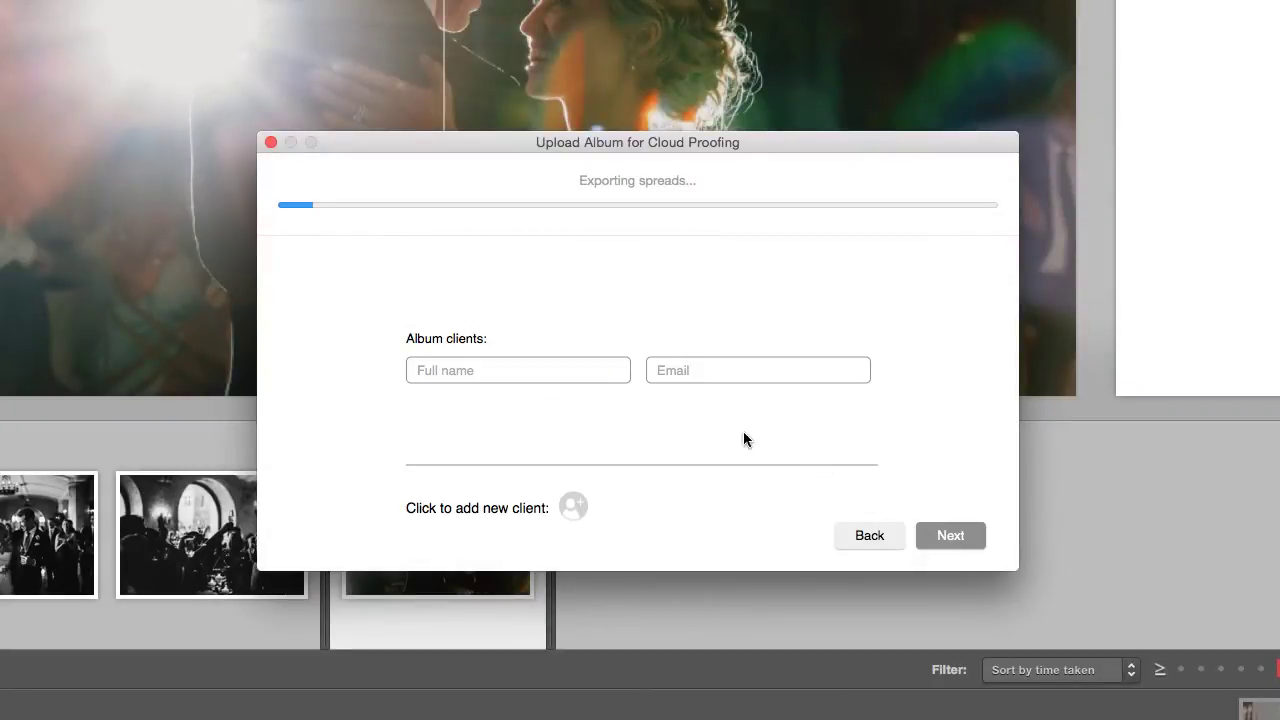
{"action": "left_click", "coordinate": [598, 371]}
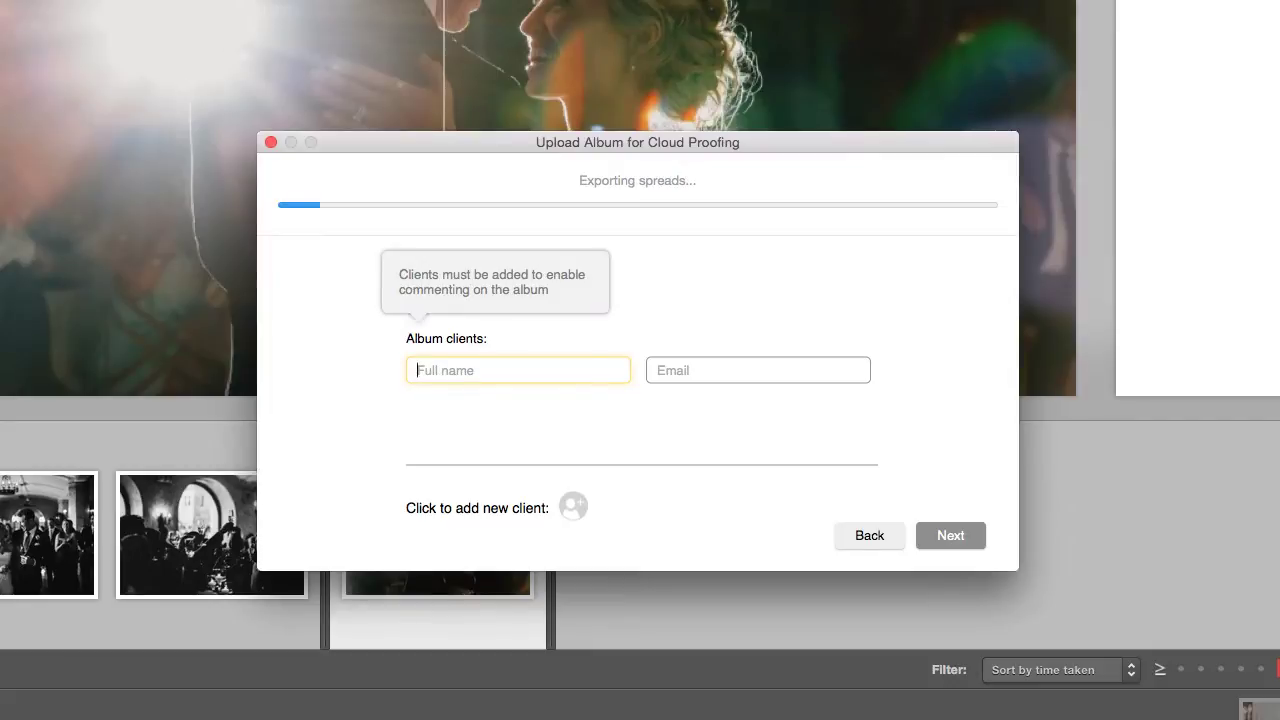
{"action": "key", "text": "Tab"}
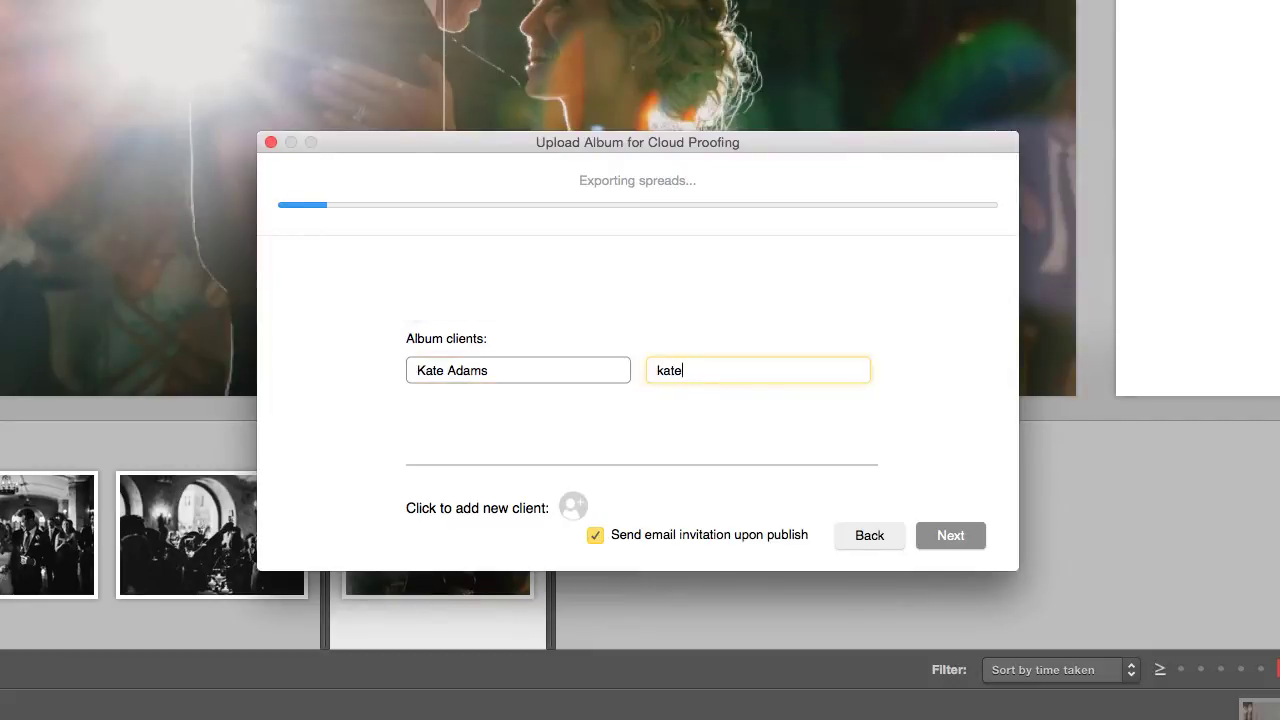
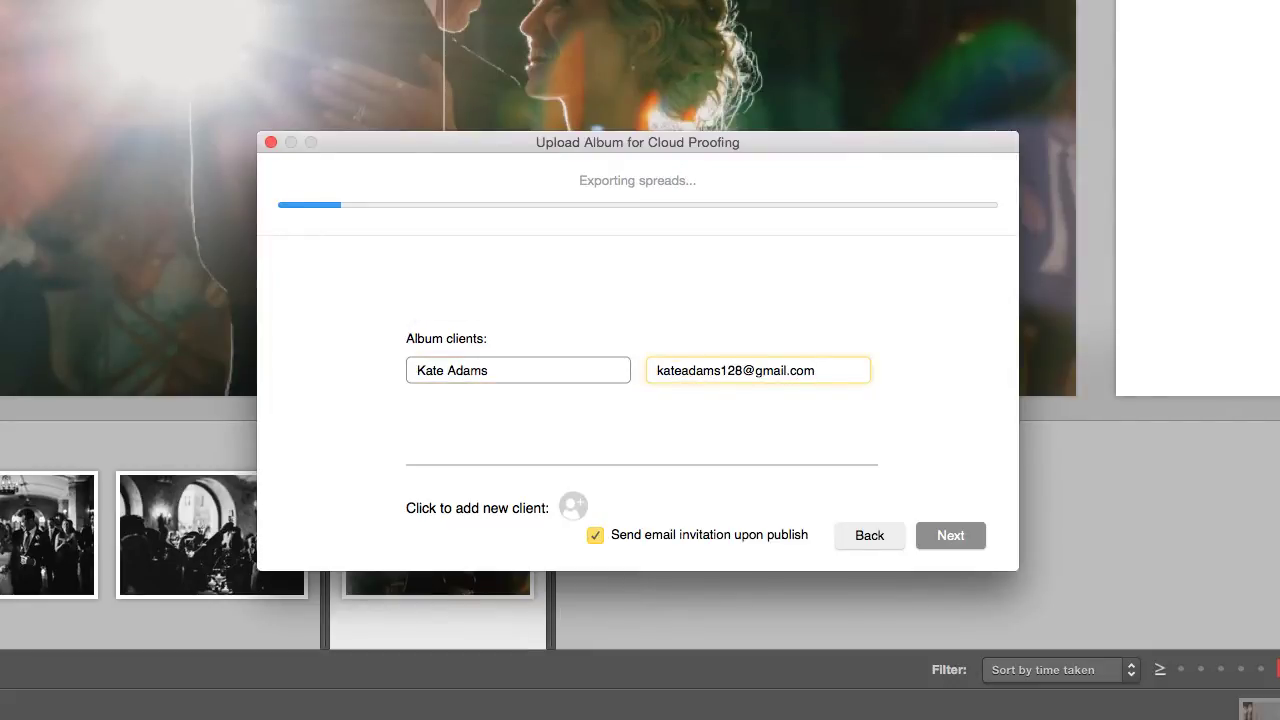
- Add a second client's name and e-mail, leaving email invitations on publish enabled
{"action": "left_click", "coordinate": [566, 514]}
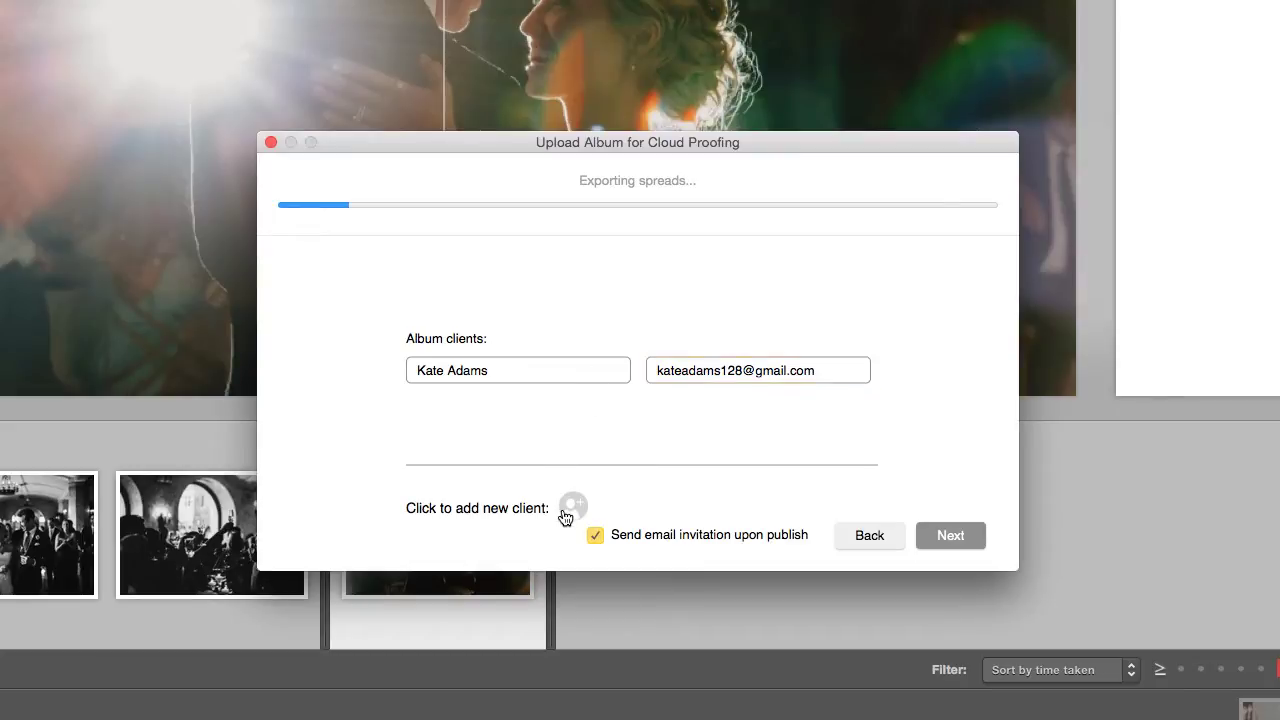
{"action": "left_click", "coordinate": [520, 410]}
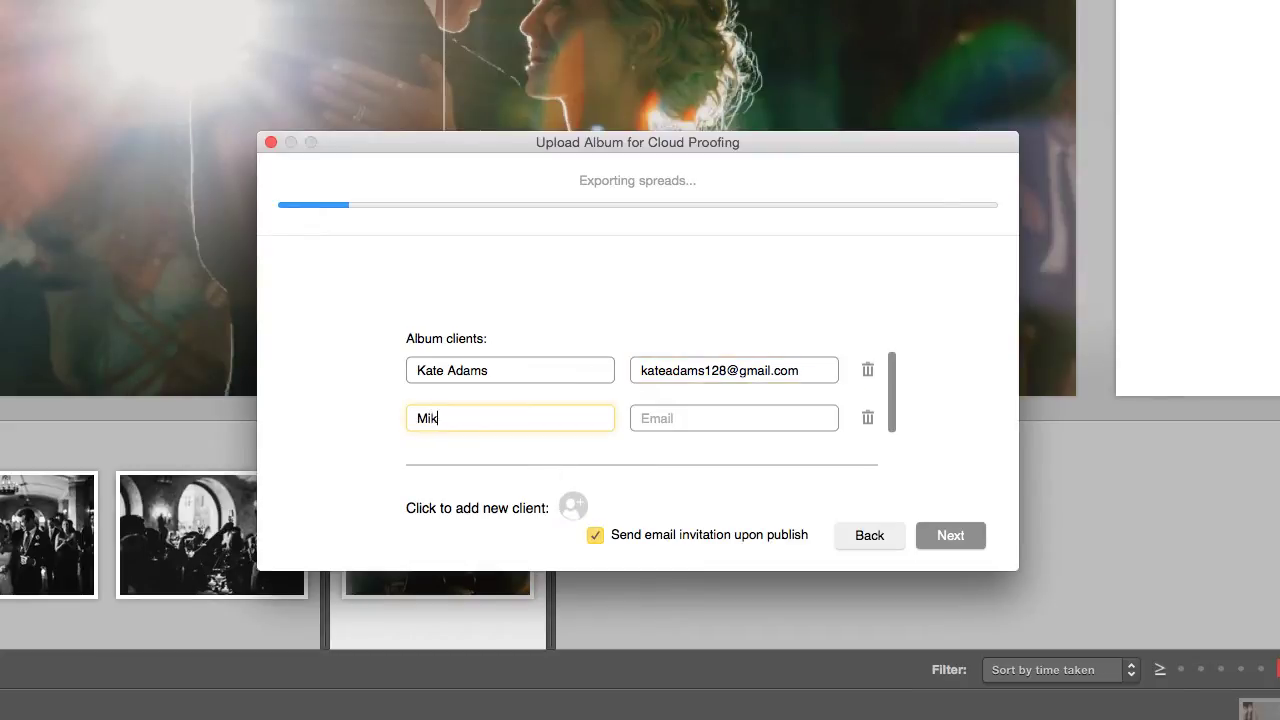
{"action": "key", "text": "Tab"}
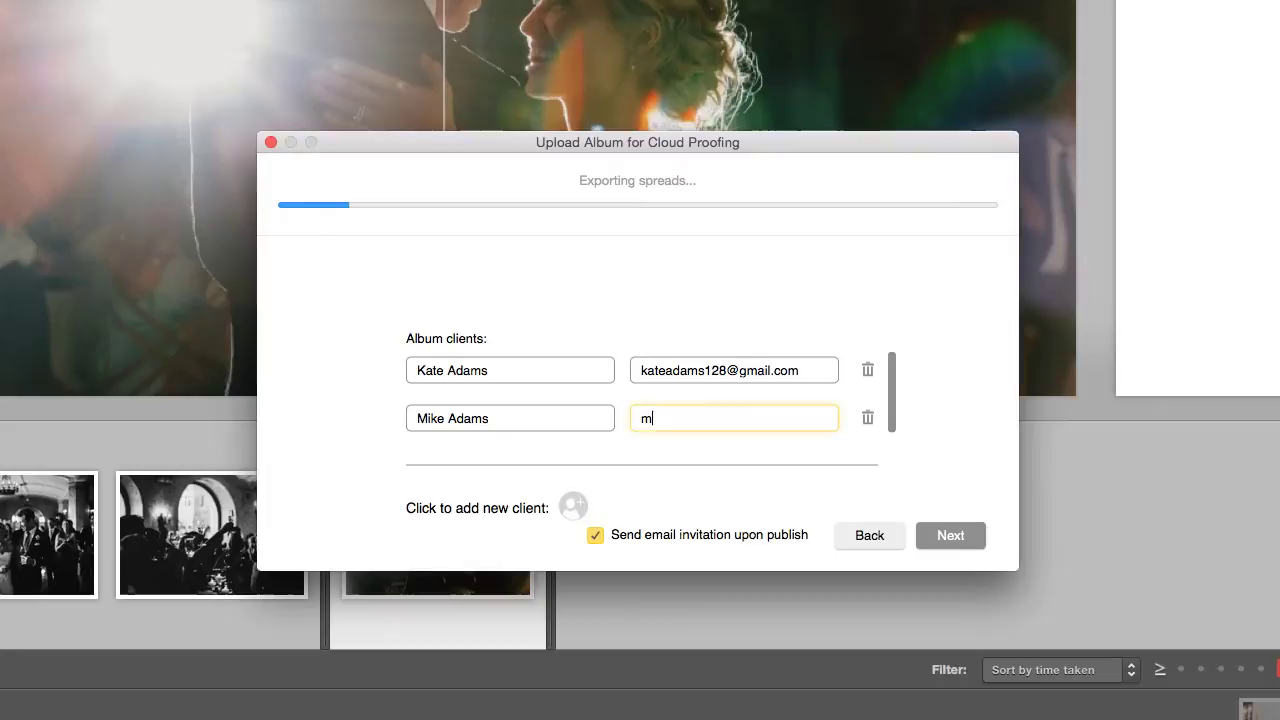
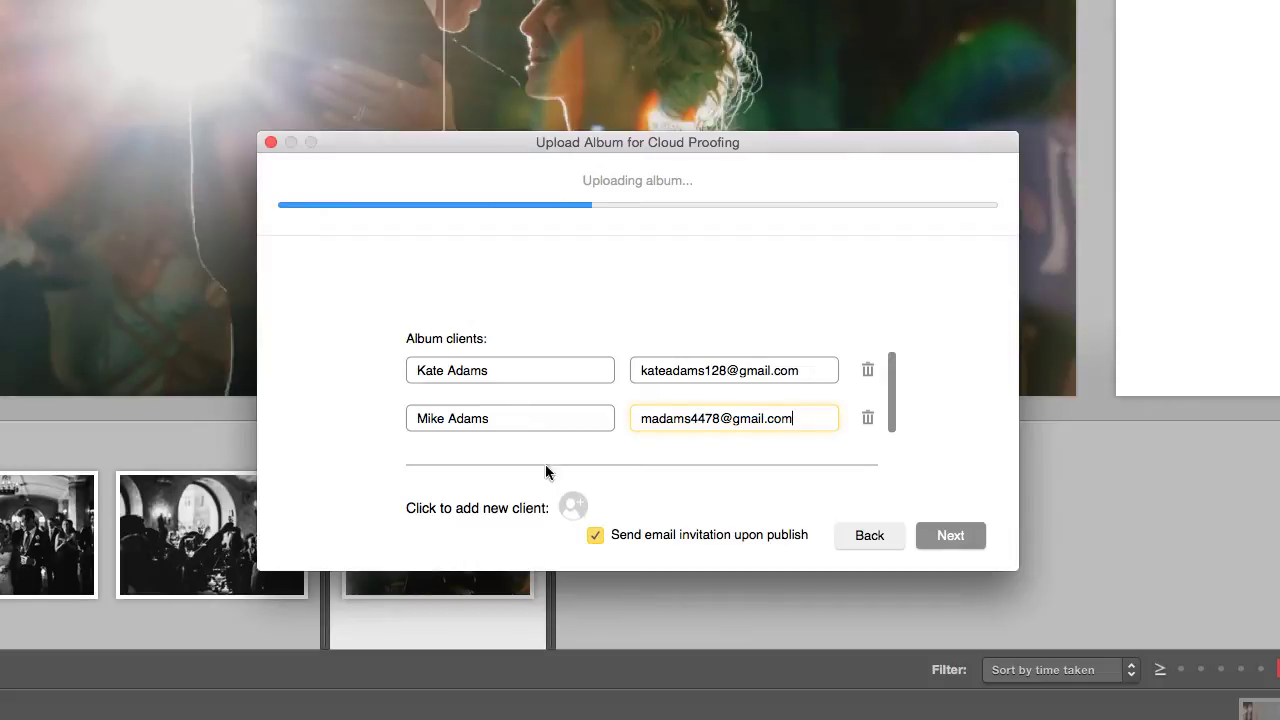
{"action": "left_click", "coordinate": [595, 540]}
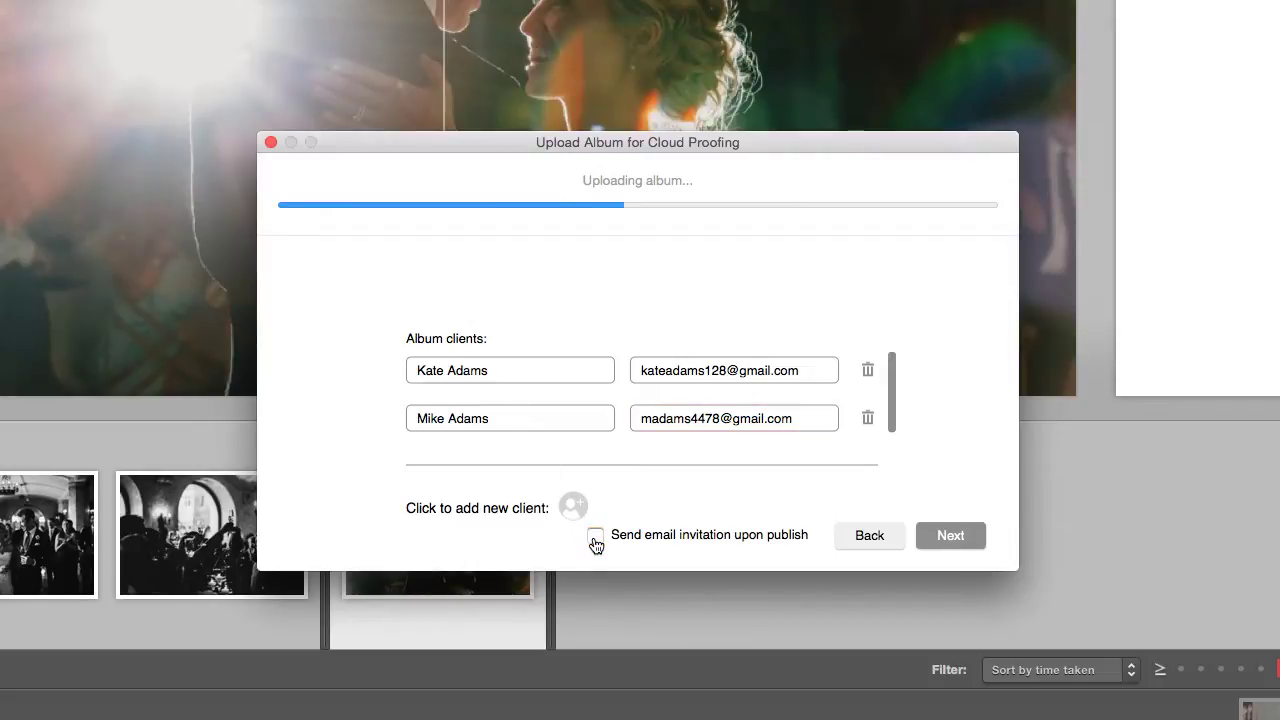
{"action": "left_click", "coordinate": [595, 540]}
- Add the note 'Album is finished! Excited to hear your feedback!' and finish the upload
{"action": "left_click", "coordinate": [944, 541]}
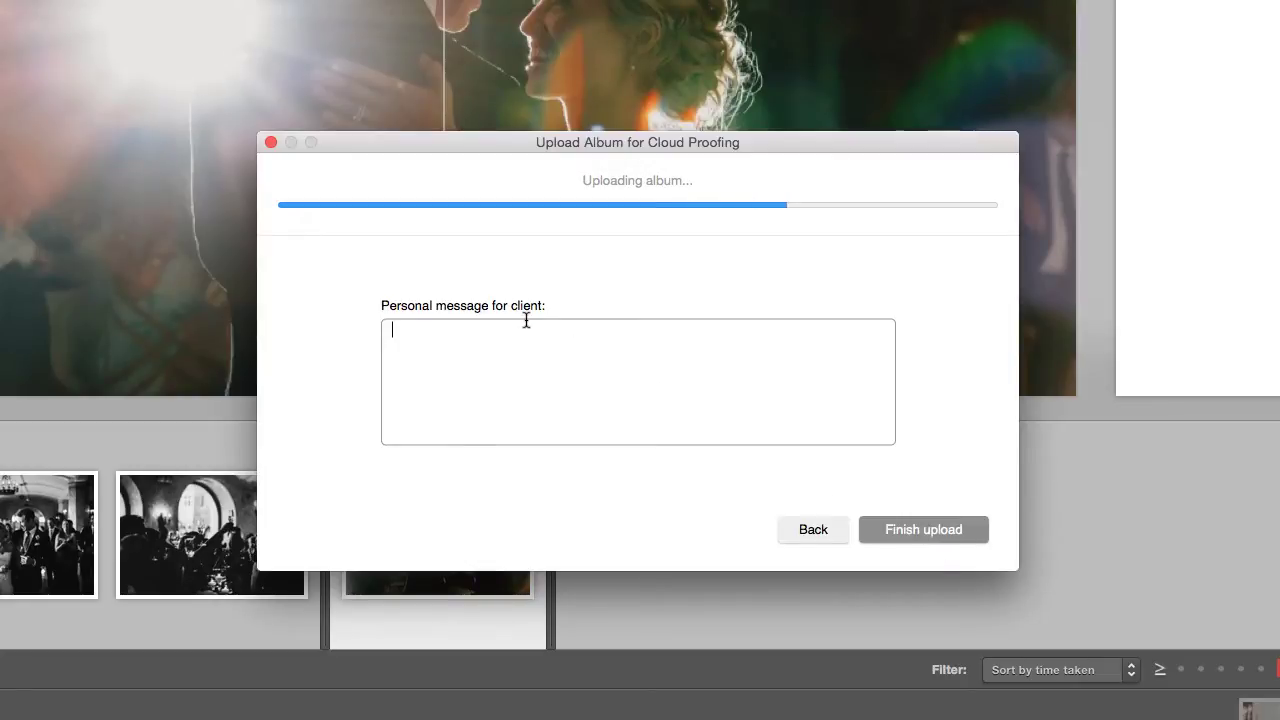
{"action": "type", "text": "Album is finished! Exci"}
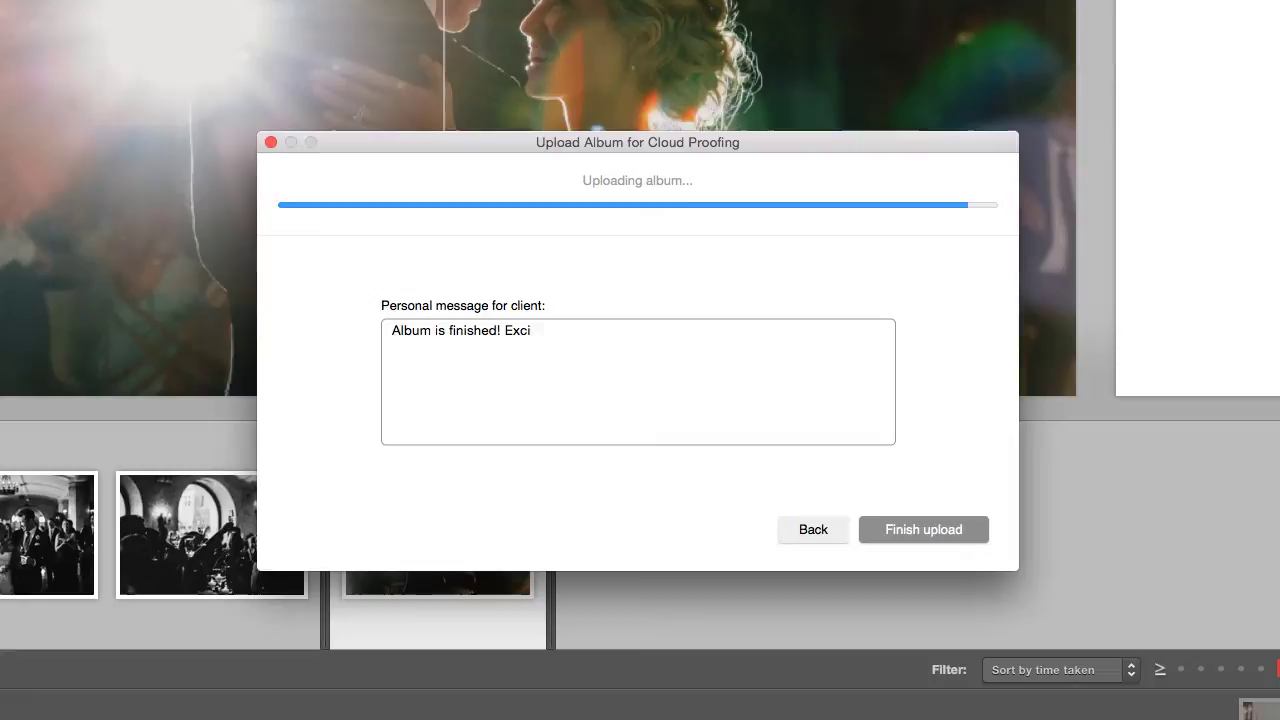
{"action": "type", "text": "ted to hear your feedback!"}
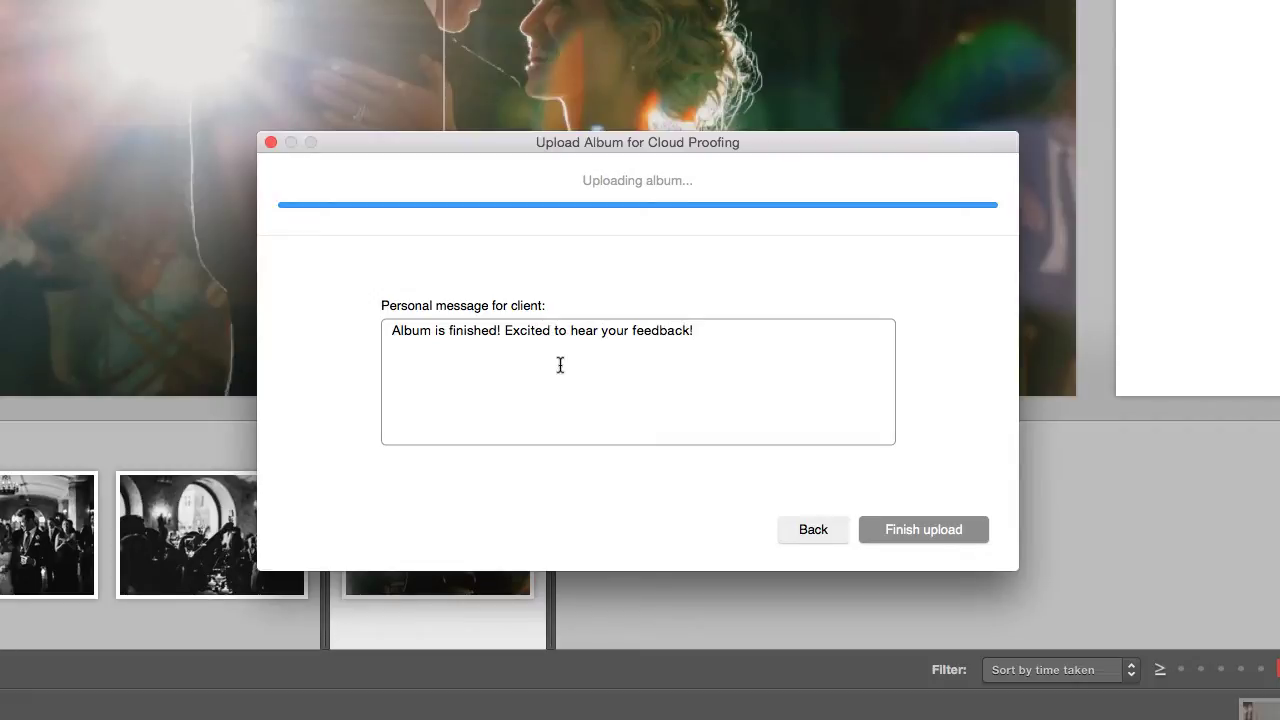
{"action": "left_click", "coordinate": [887, 527]}
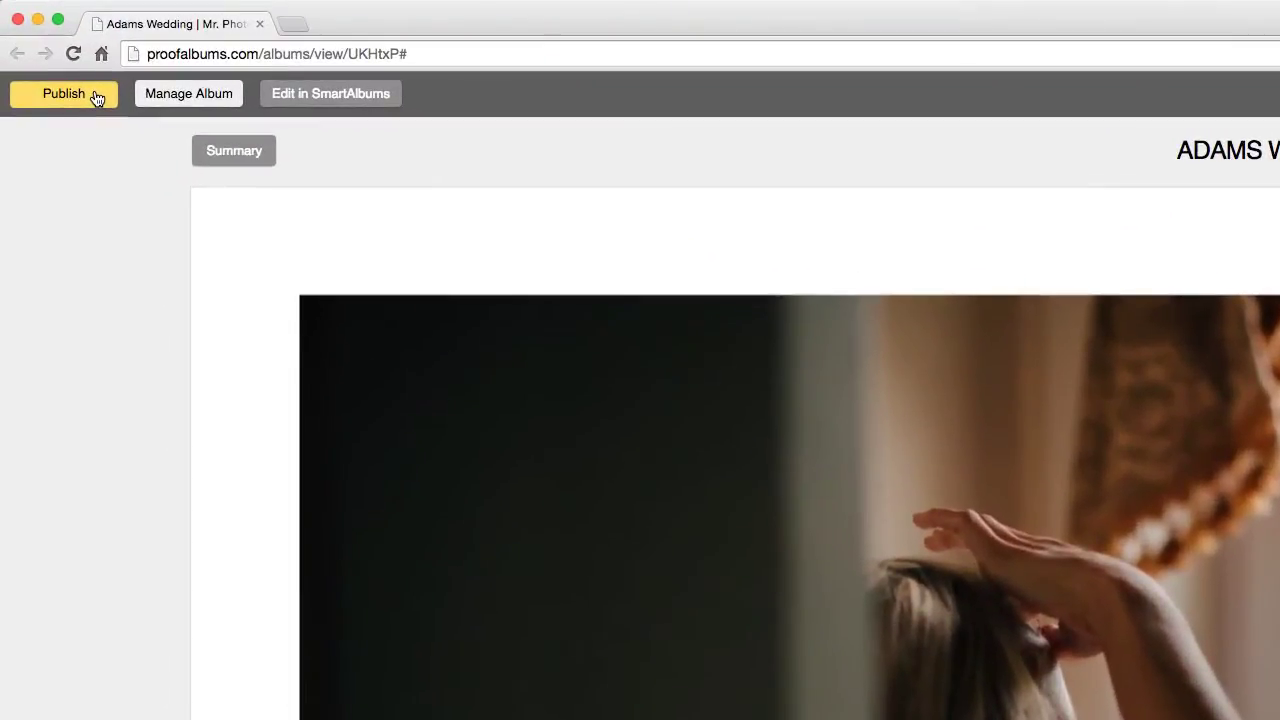
- Publish the album to its clients and confirm in the popover
{"action": "left_click", "coordinate": [96, 96]}
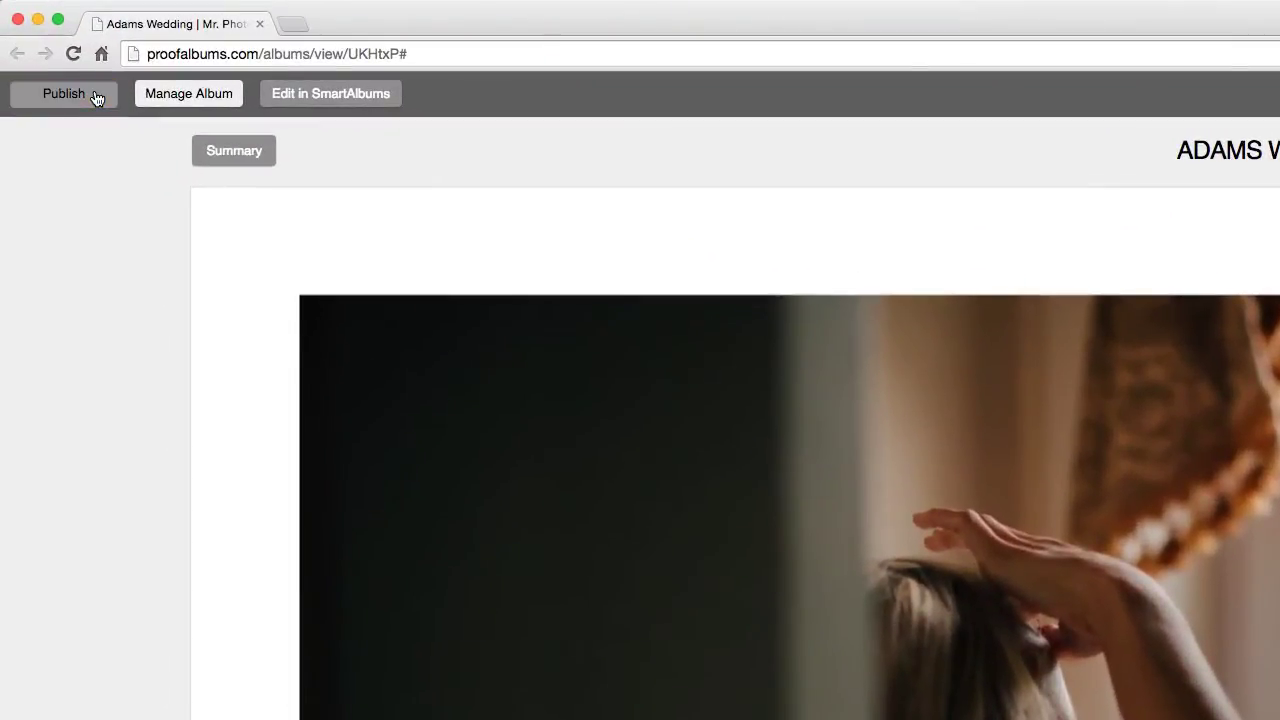
{"action": "left_click", "coordinate": [256, 238]}
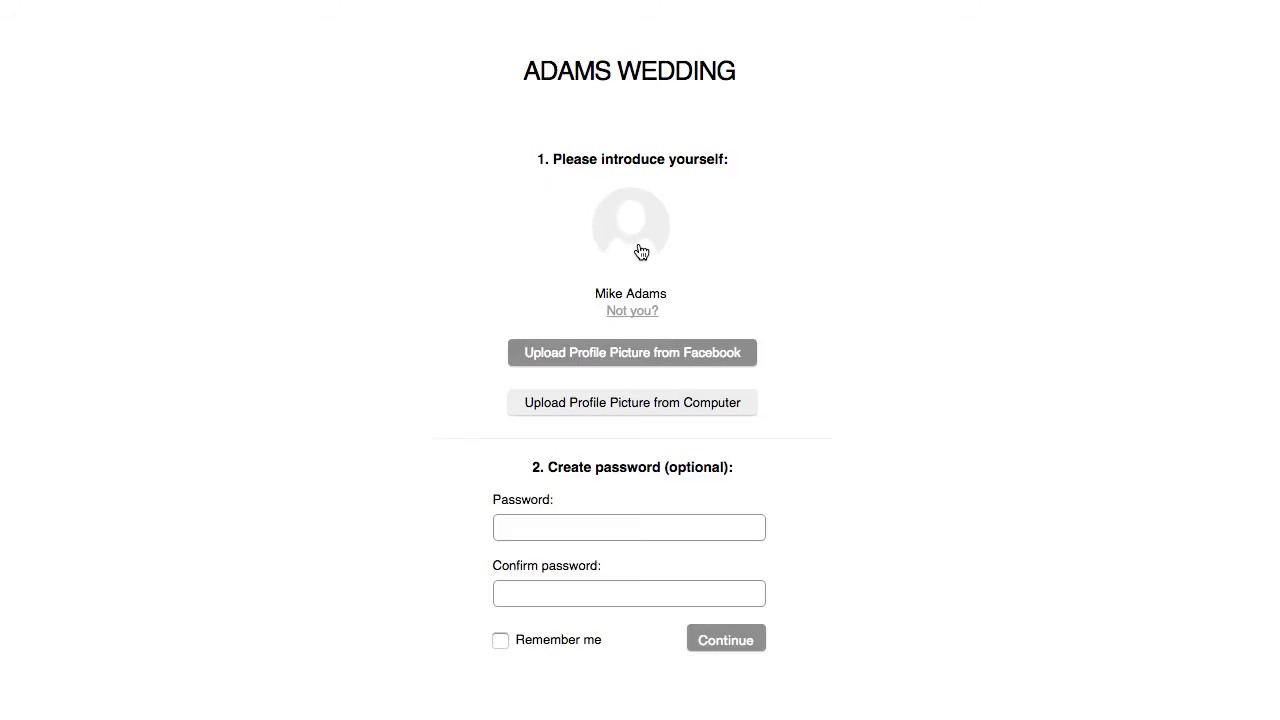
- Enter and confirm the optional album password
{"action": "left_click", "coordinate": [577, 521]}
{"action": "key", "text": "Tab"}
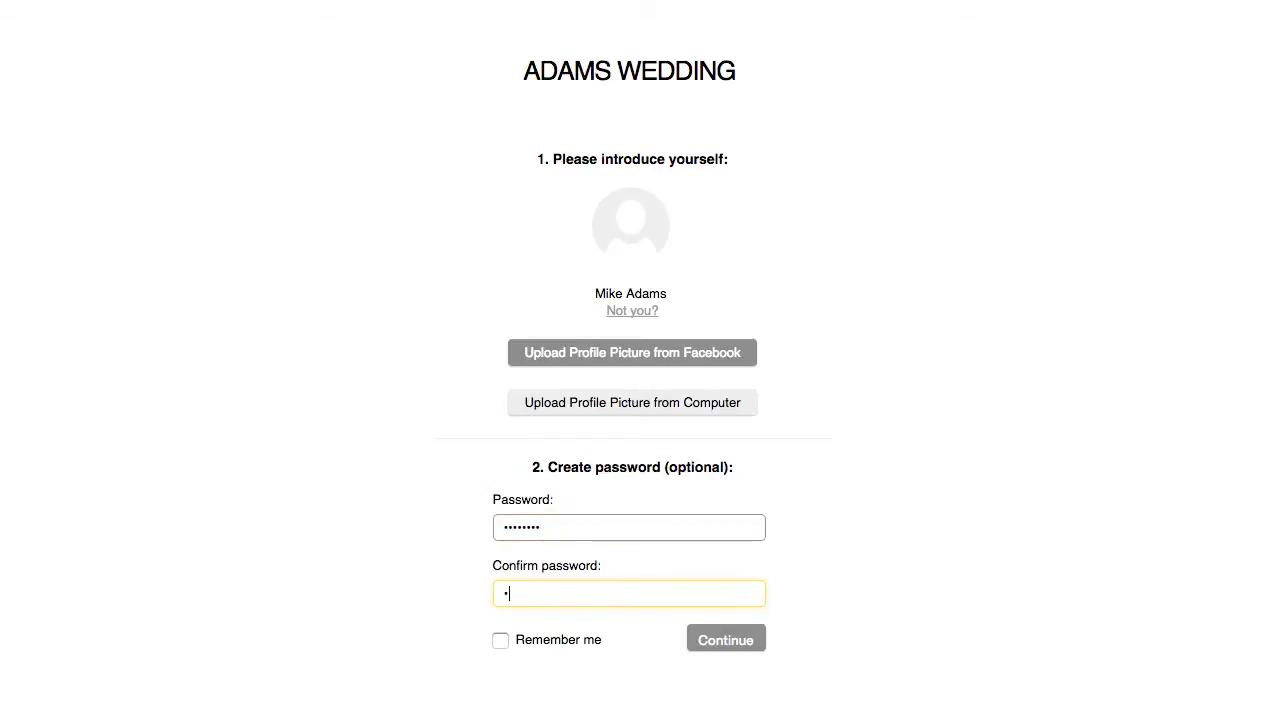
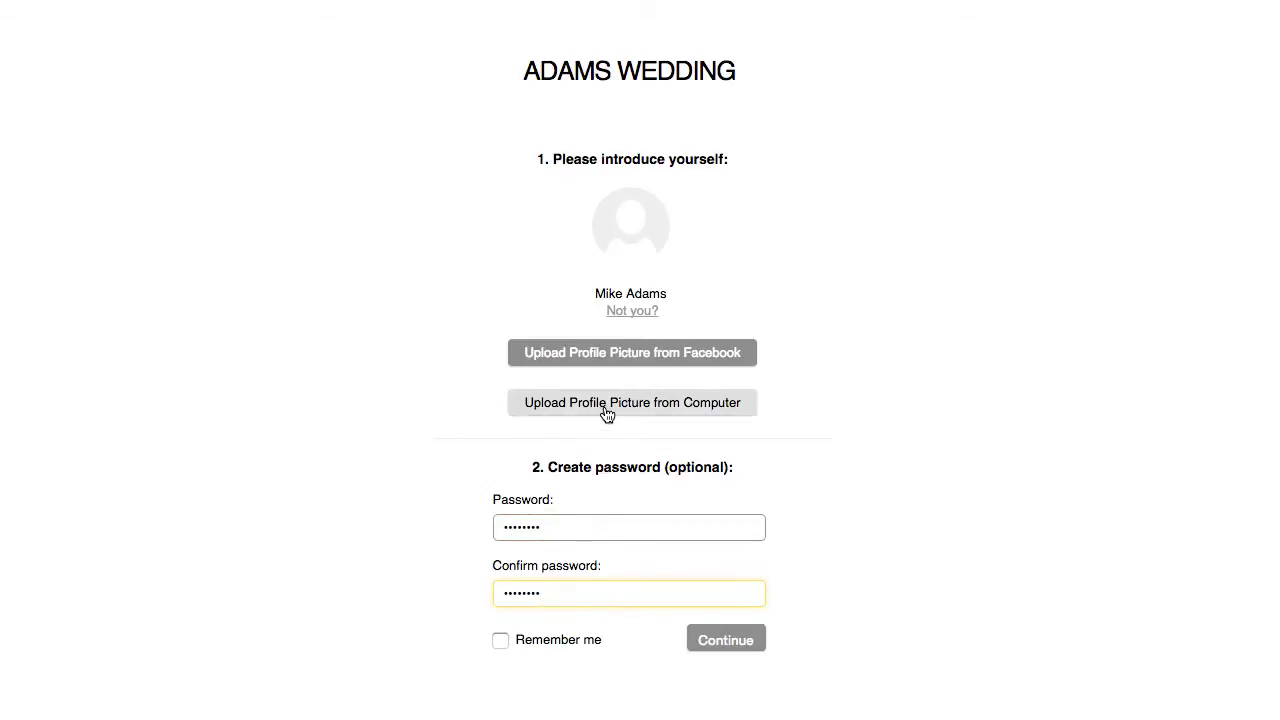
- Upload the downloaded photo from the computer as the profile picture
{"action": "left_click", "coordinate": [606, 410]}
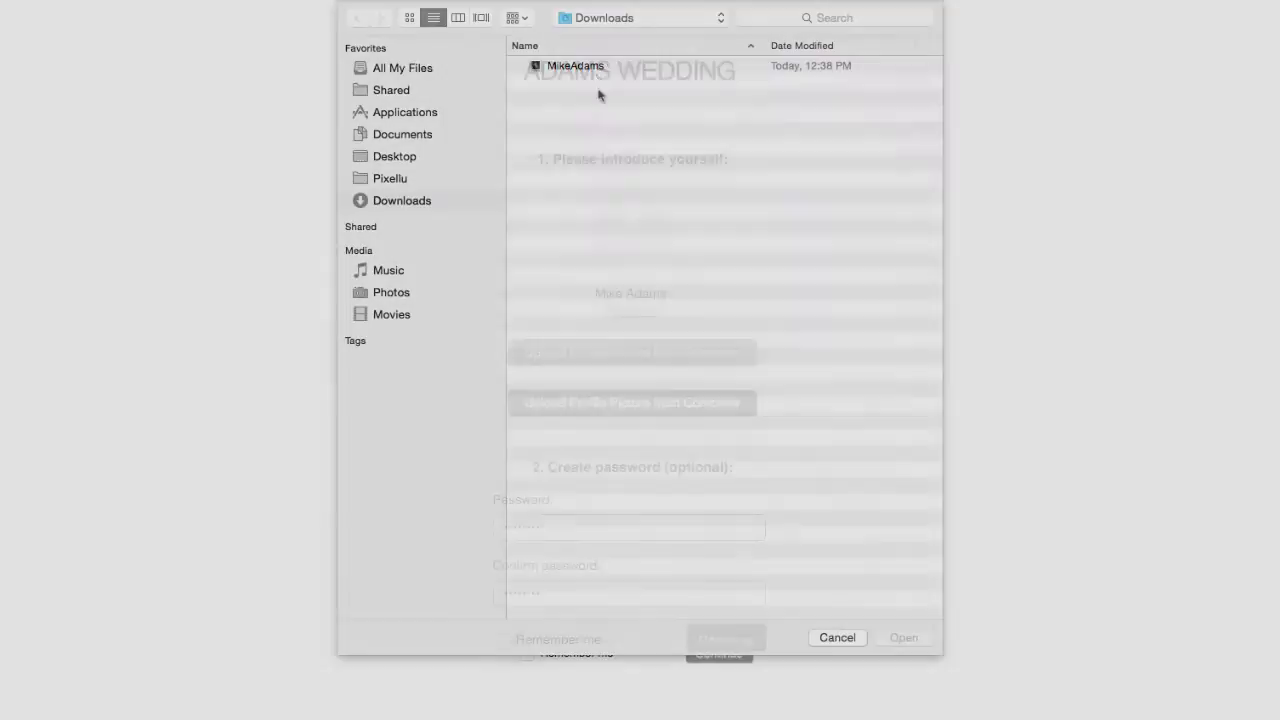
{"action": "left_click", "coordinate": [592, 70]}
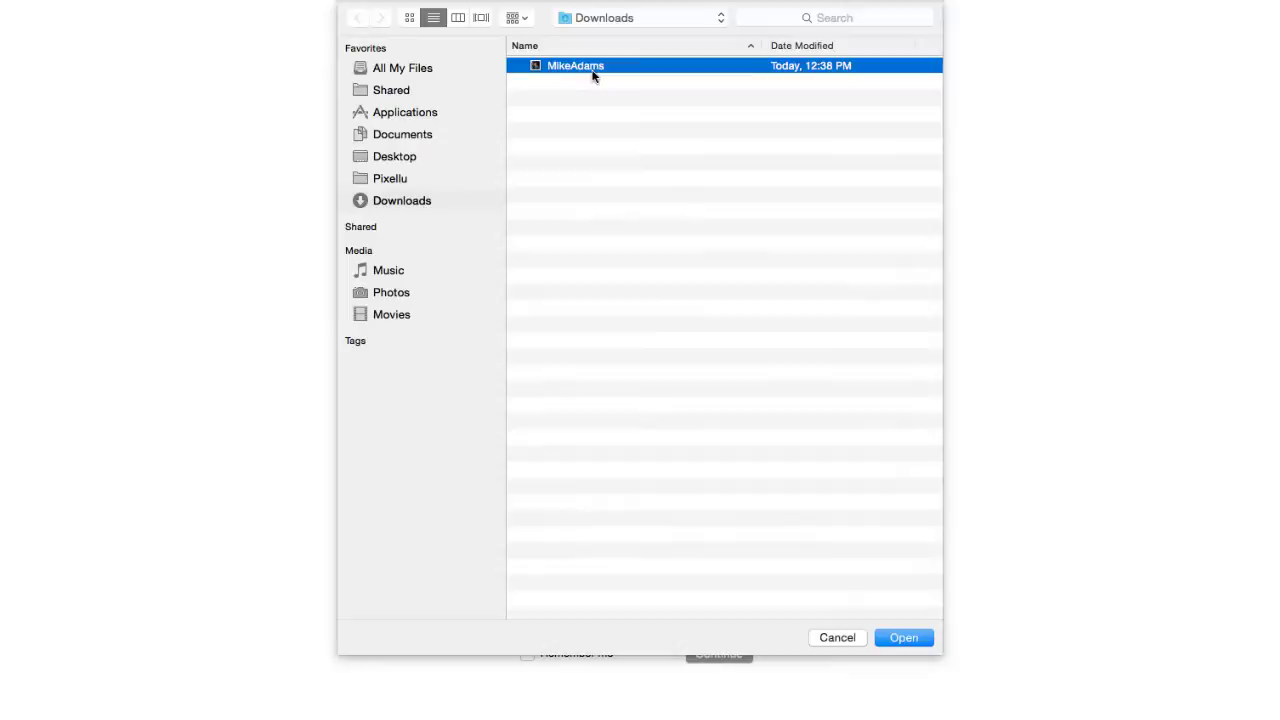
{"action": "left_click", "coordinate": [885, 640]}
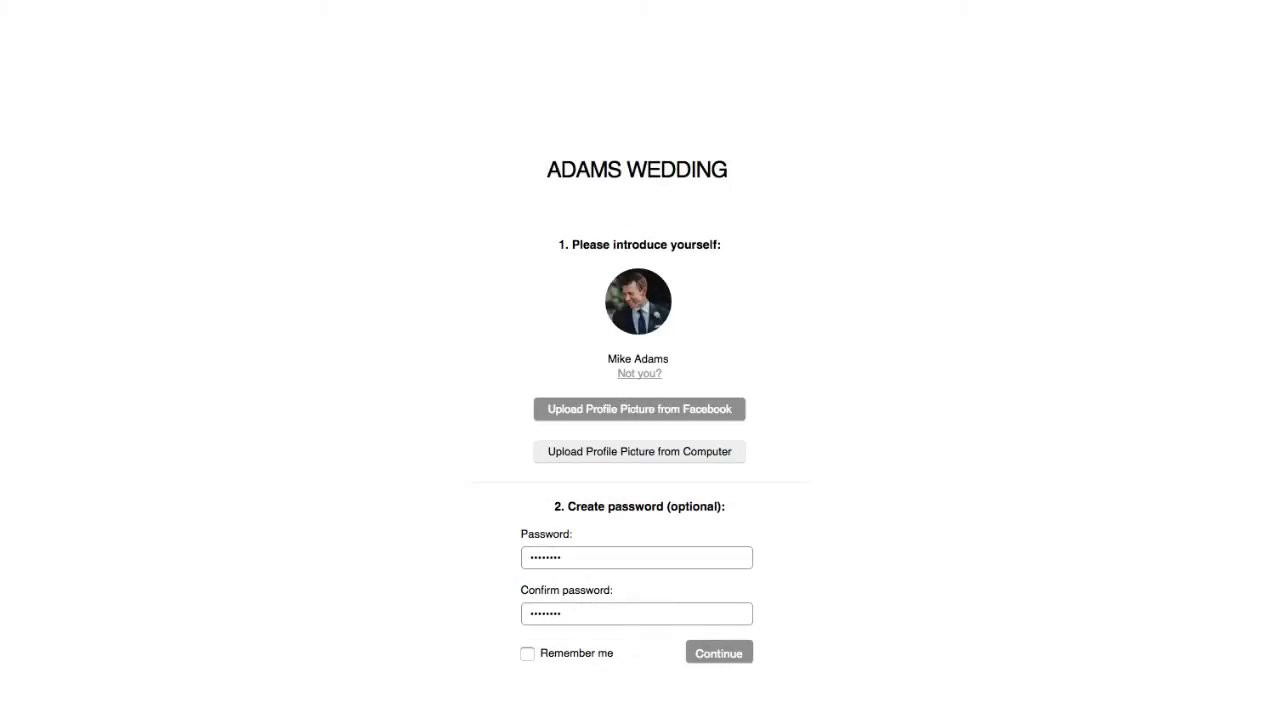
- Continue past sign-in and dismiss Mr. Photographer Studio's welcome message to view the album
{"action": "left_click", "coordinate": [712, 656]}
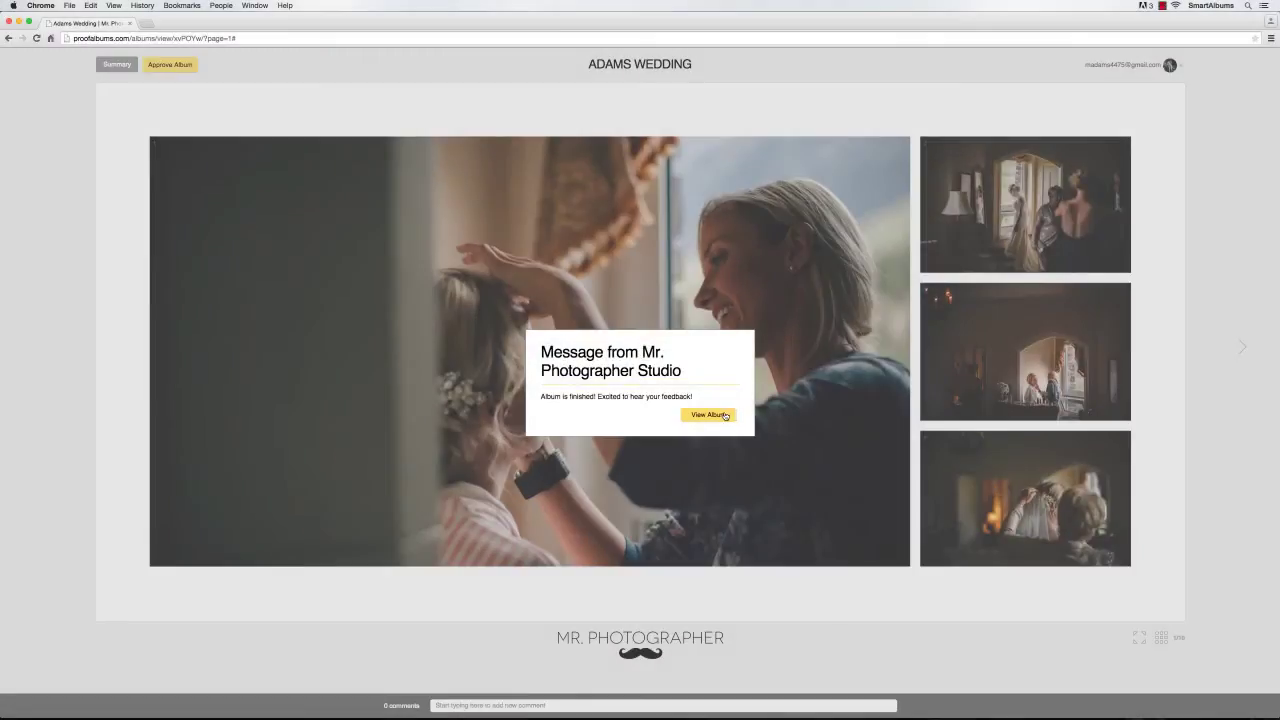
{"action": "left_click", "coordinate": [726, 416]}
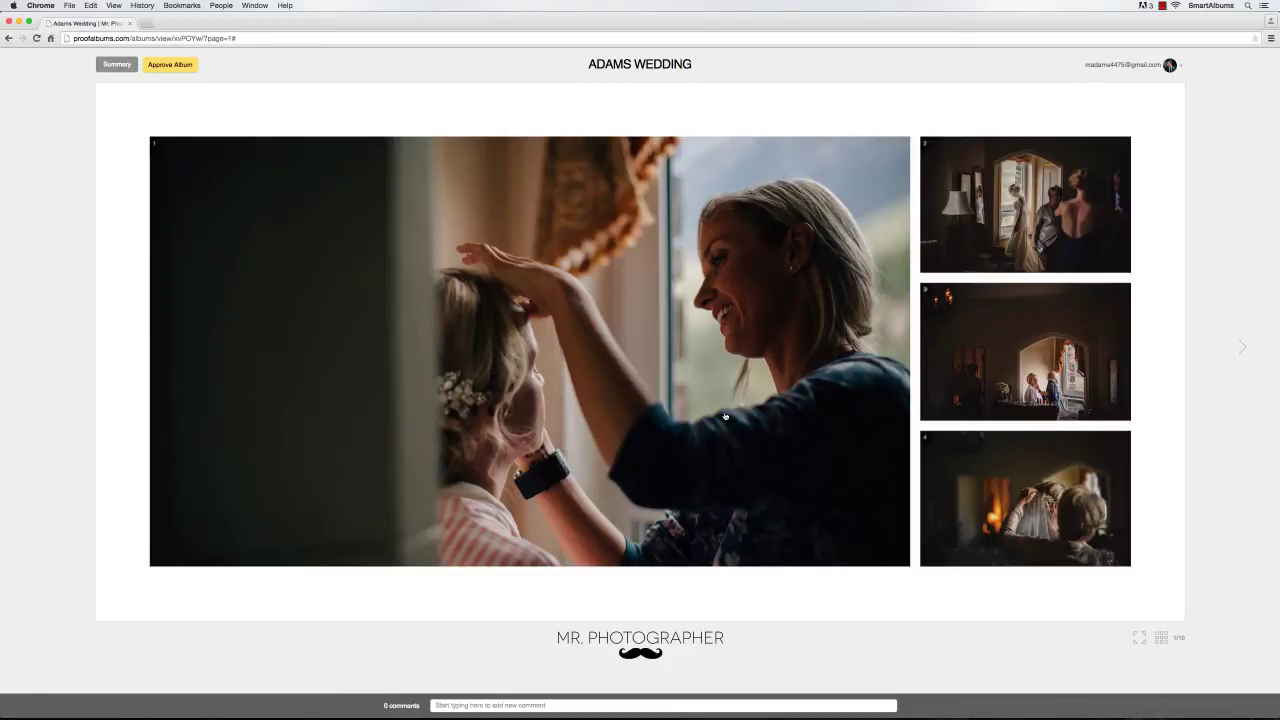
- On spread 4, post the comment 'Replace image 1 with image 2.', then advance a spread
{"action": "left_click", "coordinate": [1241, 350]}
{"action": "left_click", "coordinate": [1241, 350]}
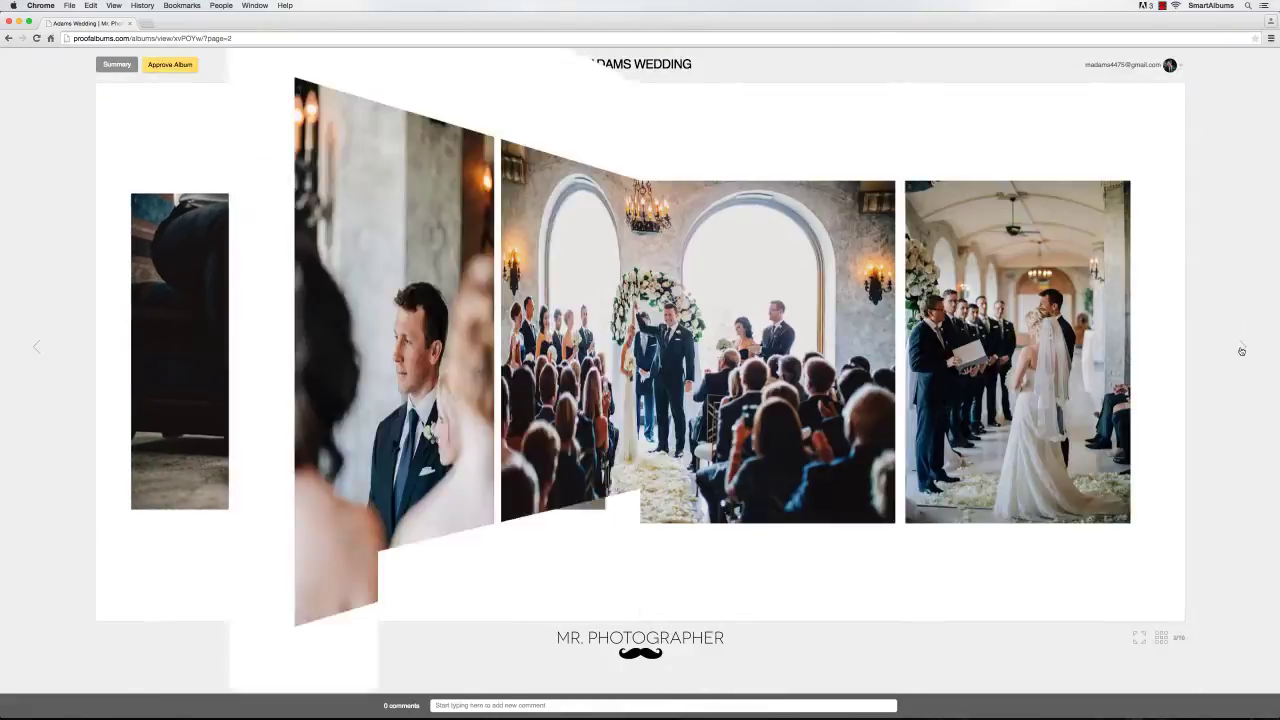
{"action": "left_click", "coordinate": [1241, 350]}
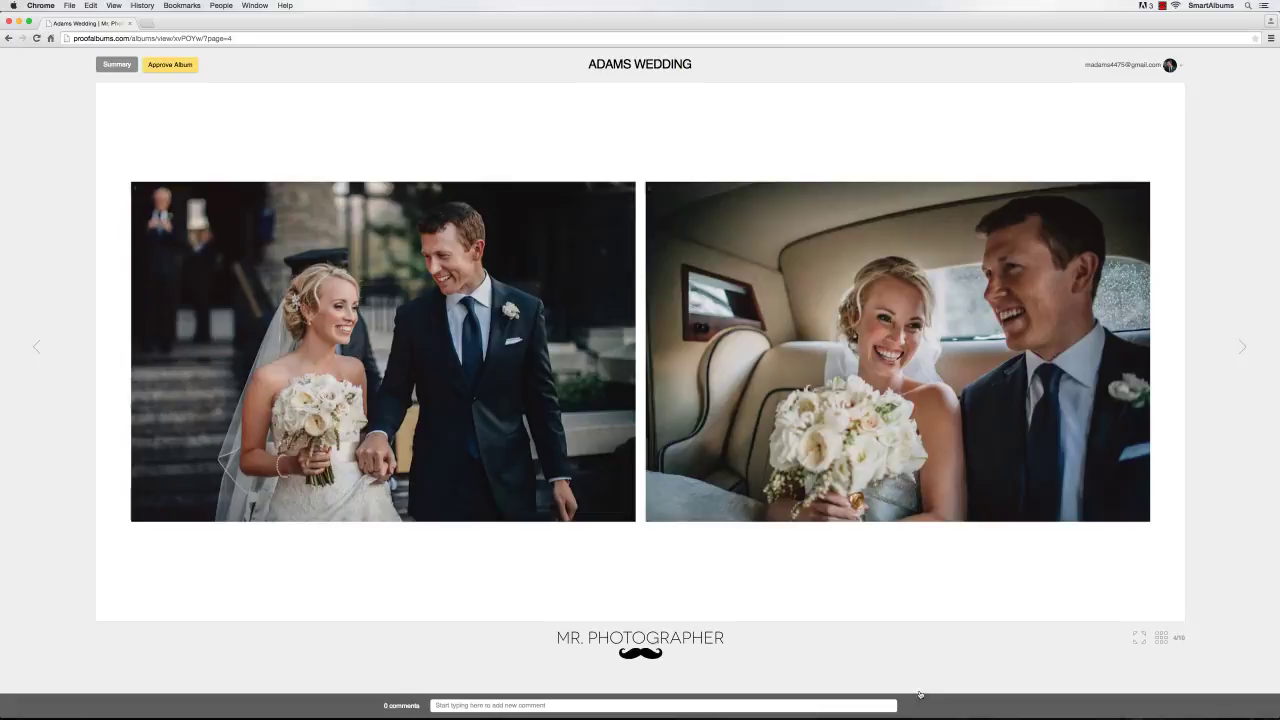
{"action": "left_click", "coordinate": [887, 708]}
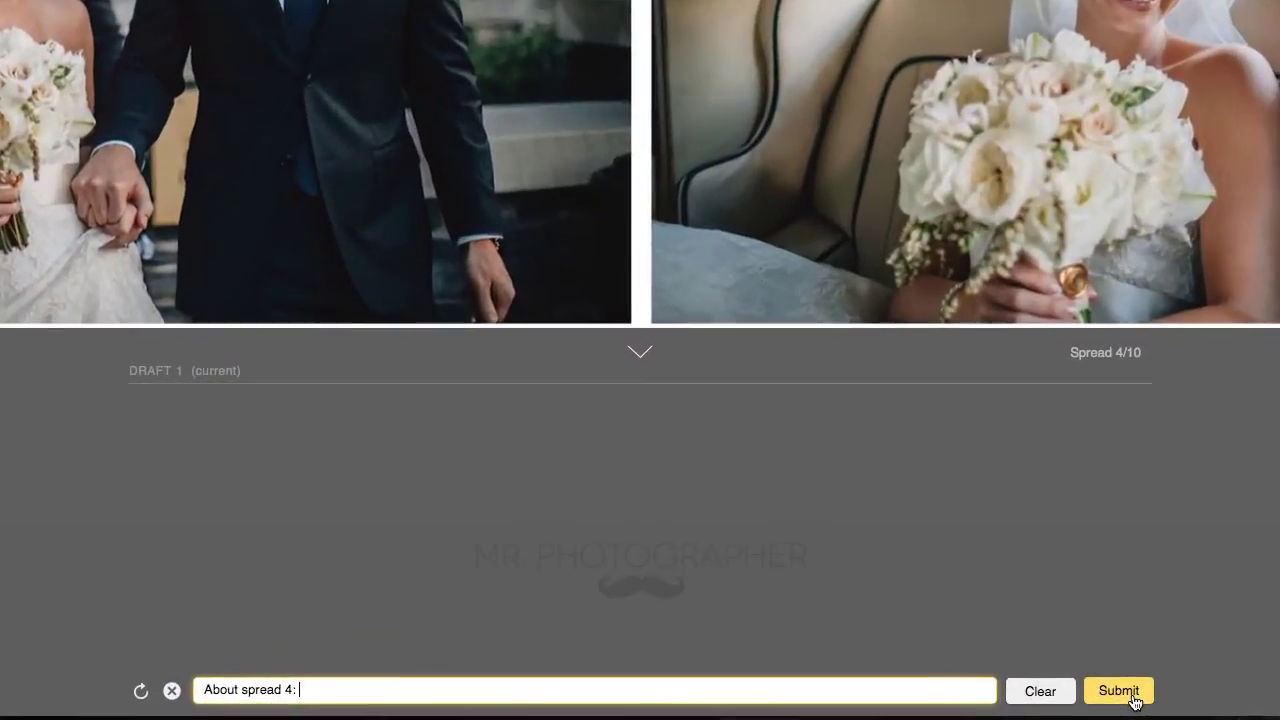
{"action": "type", "text": "Replace image 1 with im"}
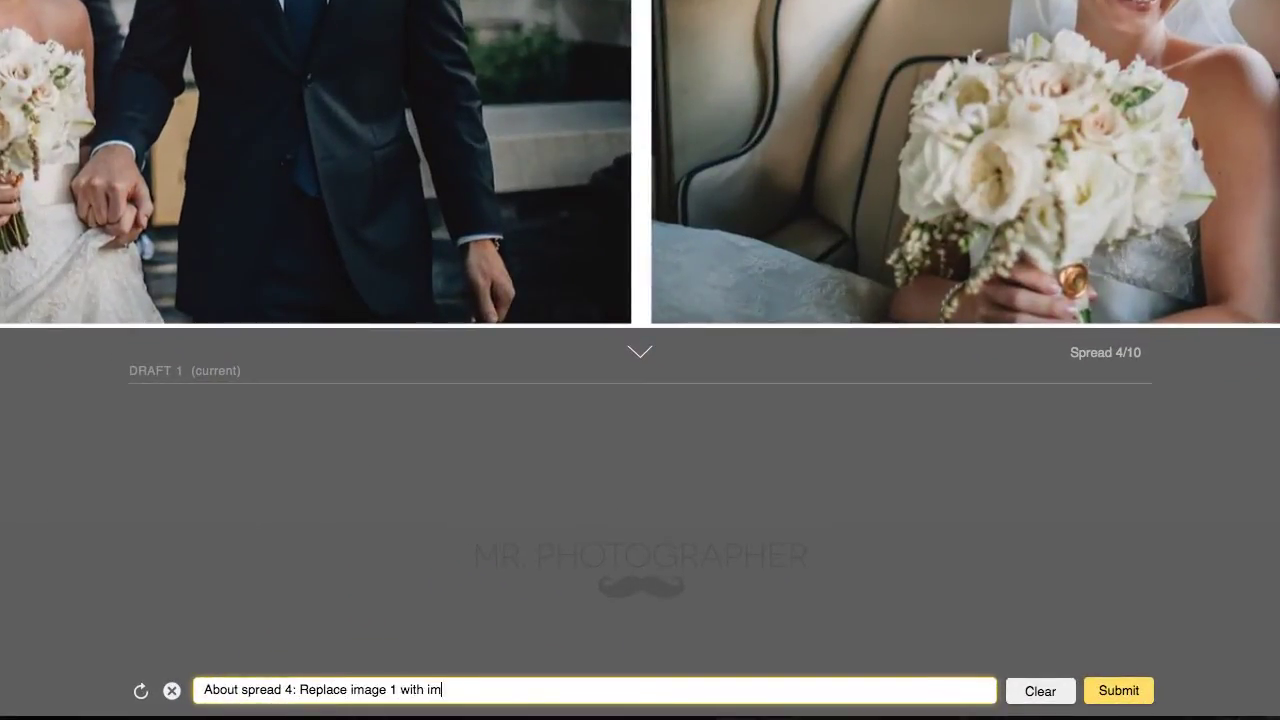
{"action": "type", "text": "age 2."}
{"action": "left_click", "coordinate": [1130, 694]}
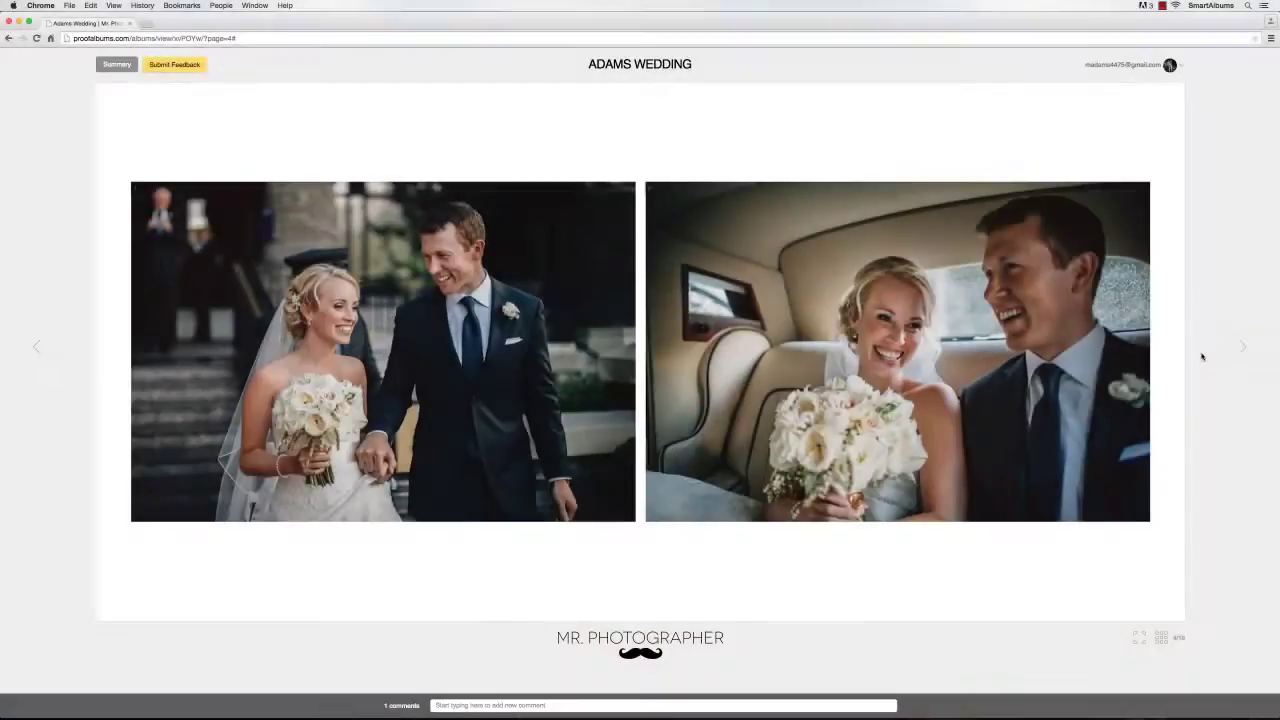
{"action": "left_click", "coordinate": [1245, 348]}
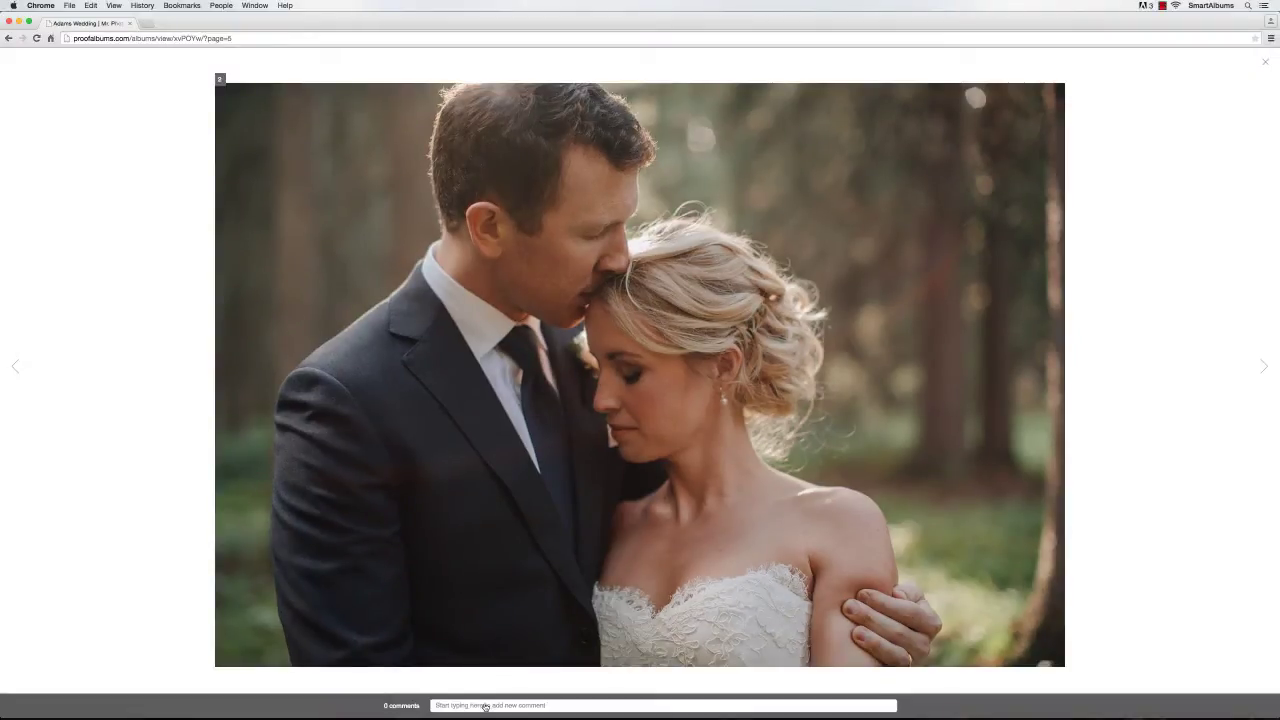
- Post the comment 'Remove this image.' on image 2 of spread 5
{"action": "left_click", "coordinate": [485, 705]}
{"action": "type", "text": "Remove"}
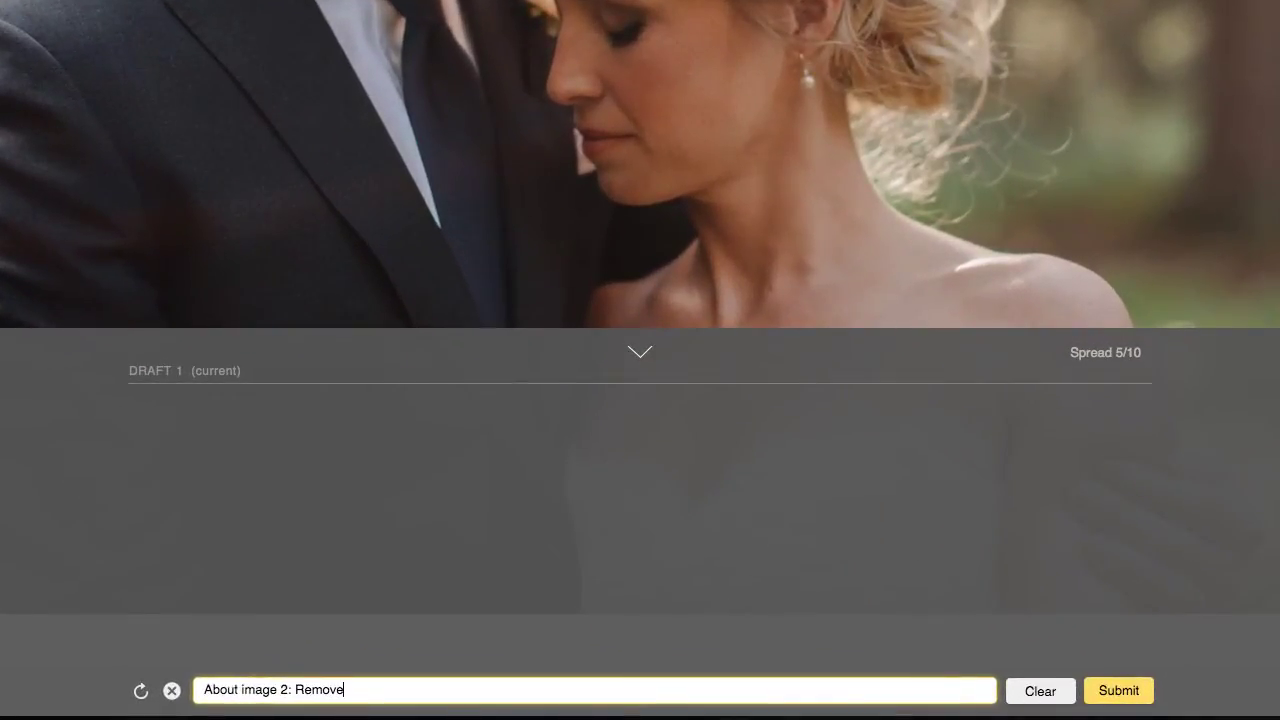
{"action": "type", "text": " this image."}
{"action": "left_click", "coordinate": [1093, 690]}
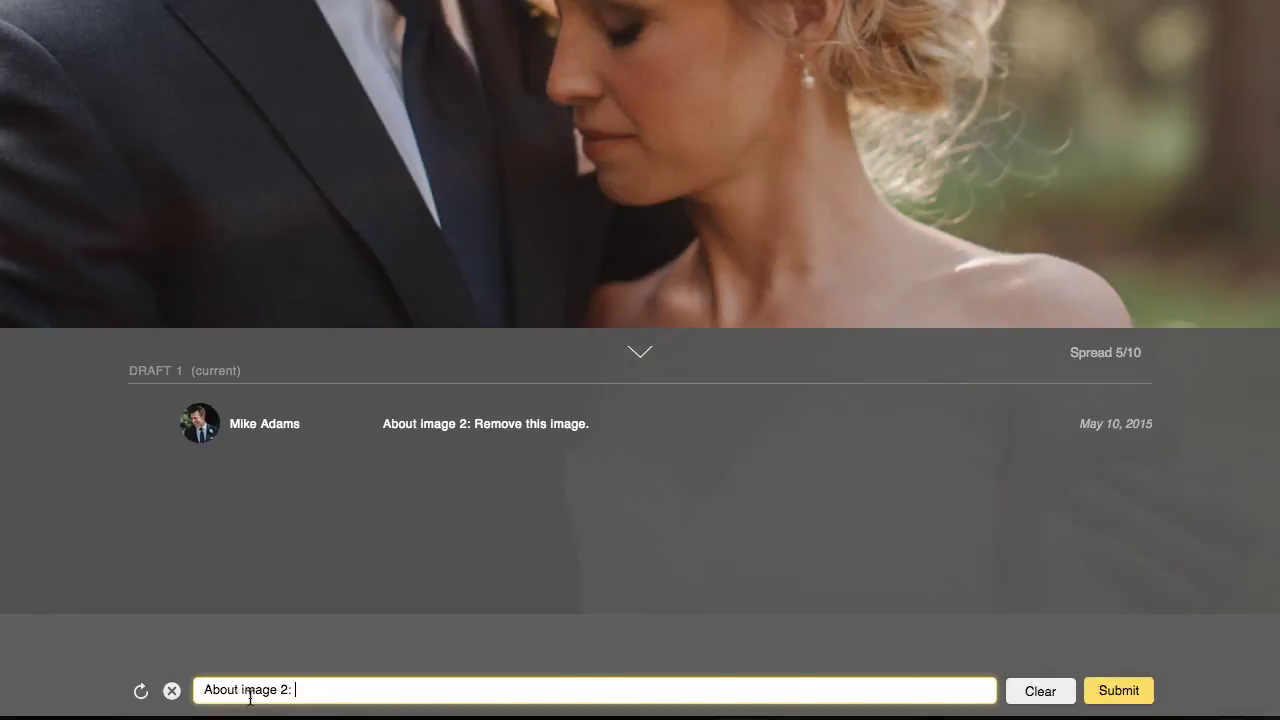
- Start a whole-spread comment on spread 5, switching its type to a redesign request
{"action": "left_click", "coordinate": [173, 692]}
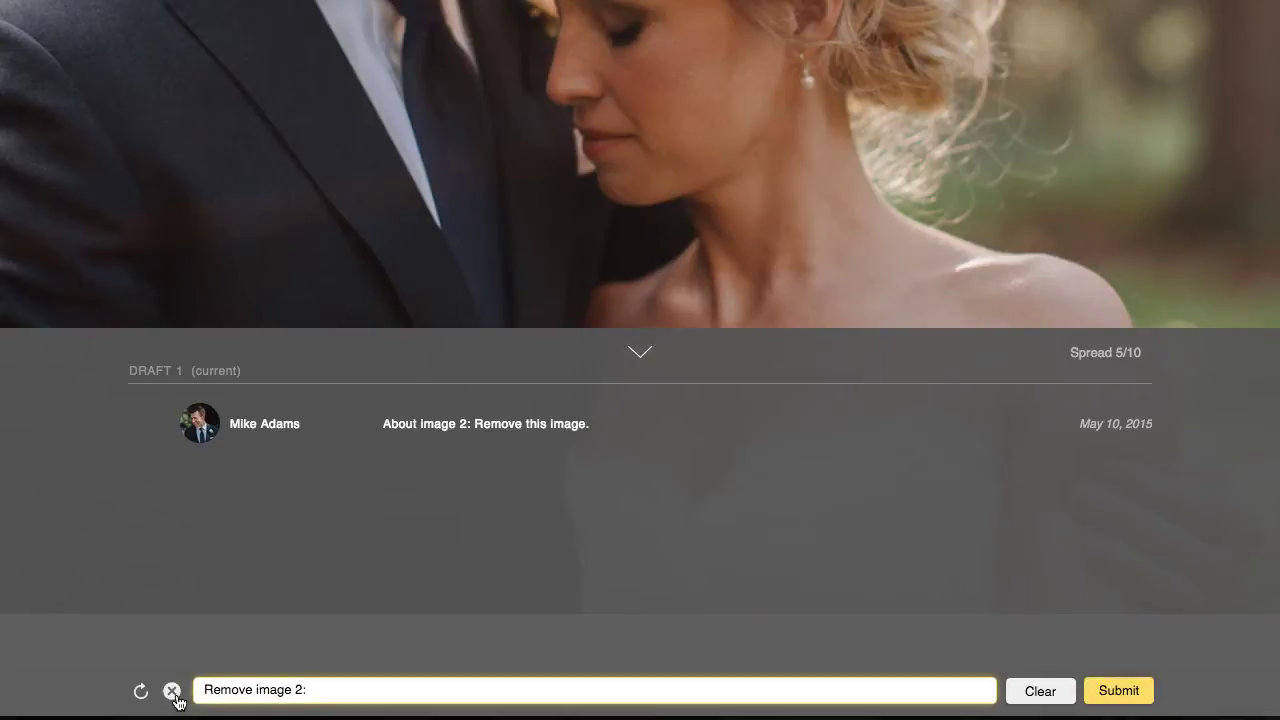
{"action": "left_click", "coordinate": [141, 692]}
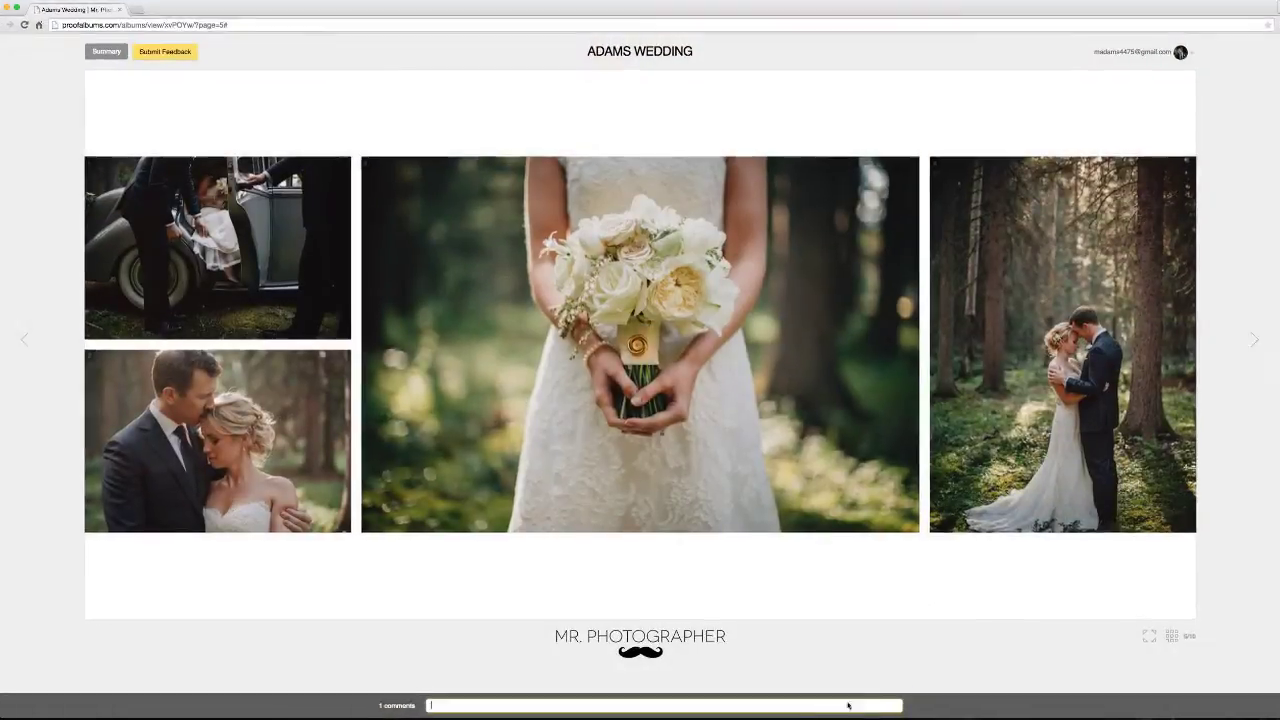
{"action": "left_click", "coordinate": [847, 705]}
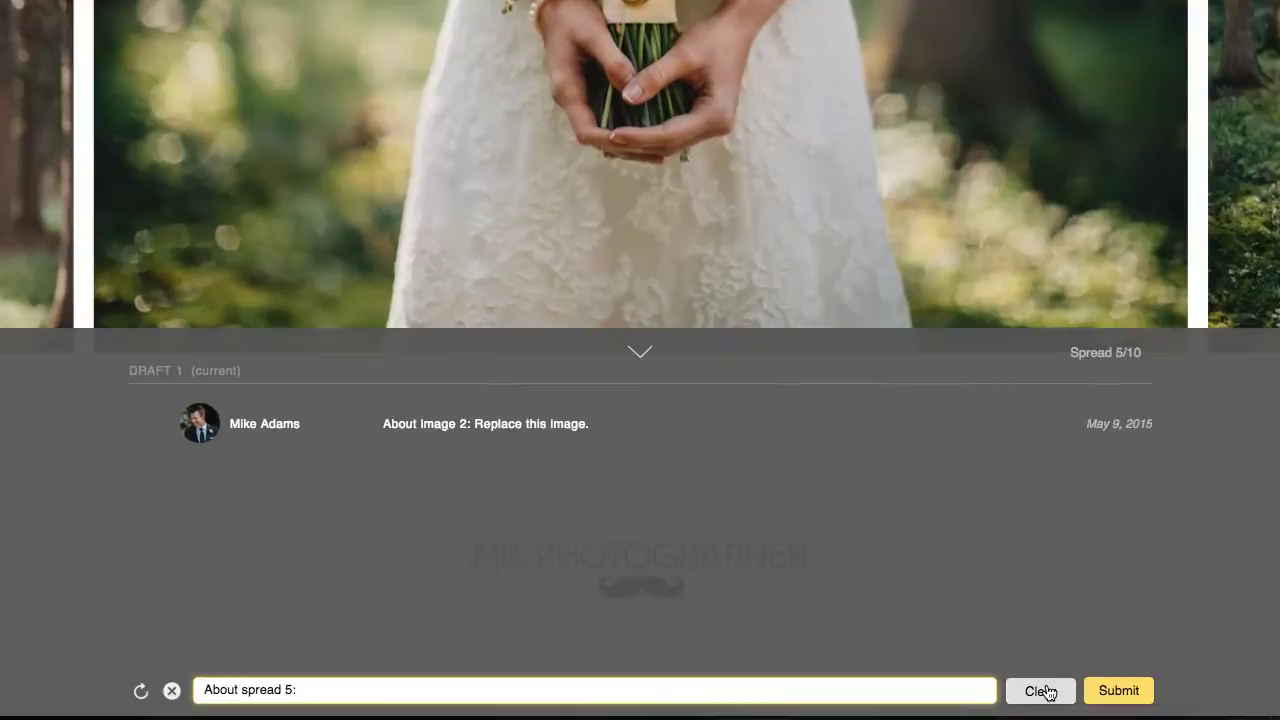
{"action": "left_click", "coordinate": [172, 692]}
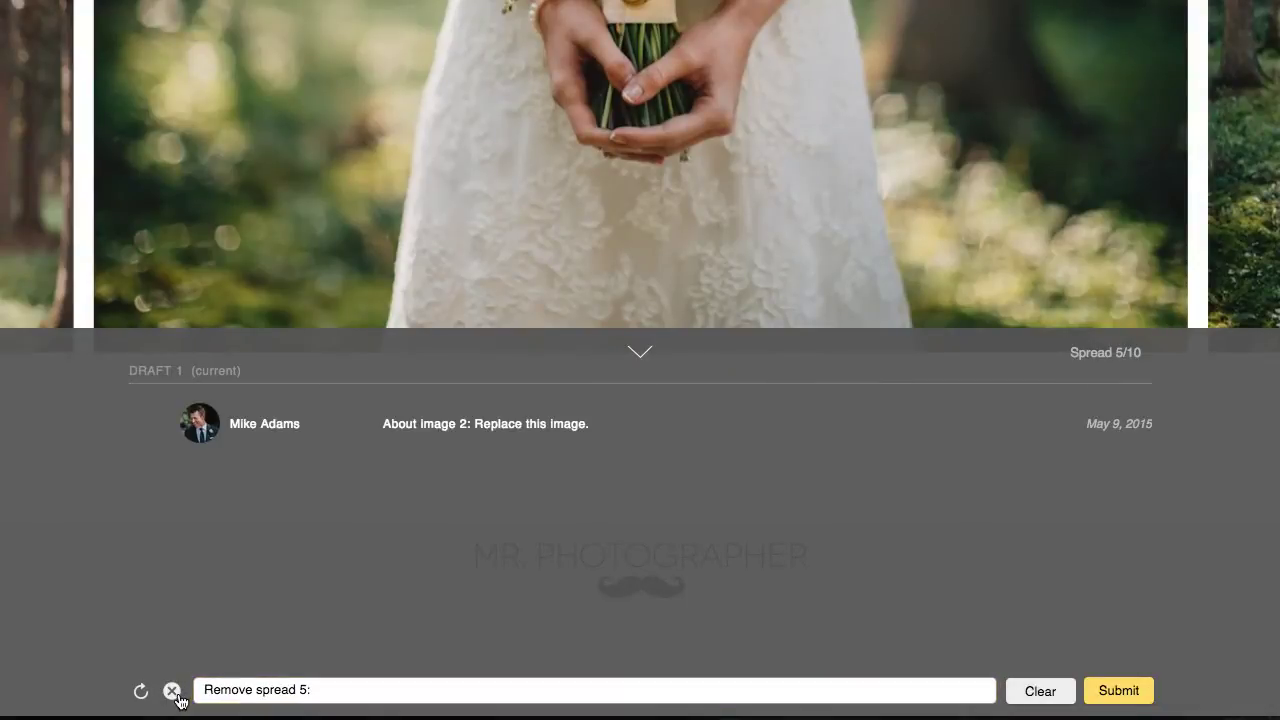
{"action": "left_click", "coordinate": [141, 692]}
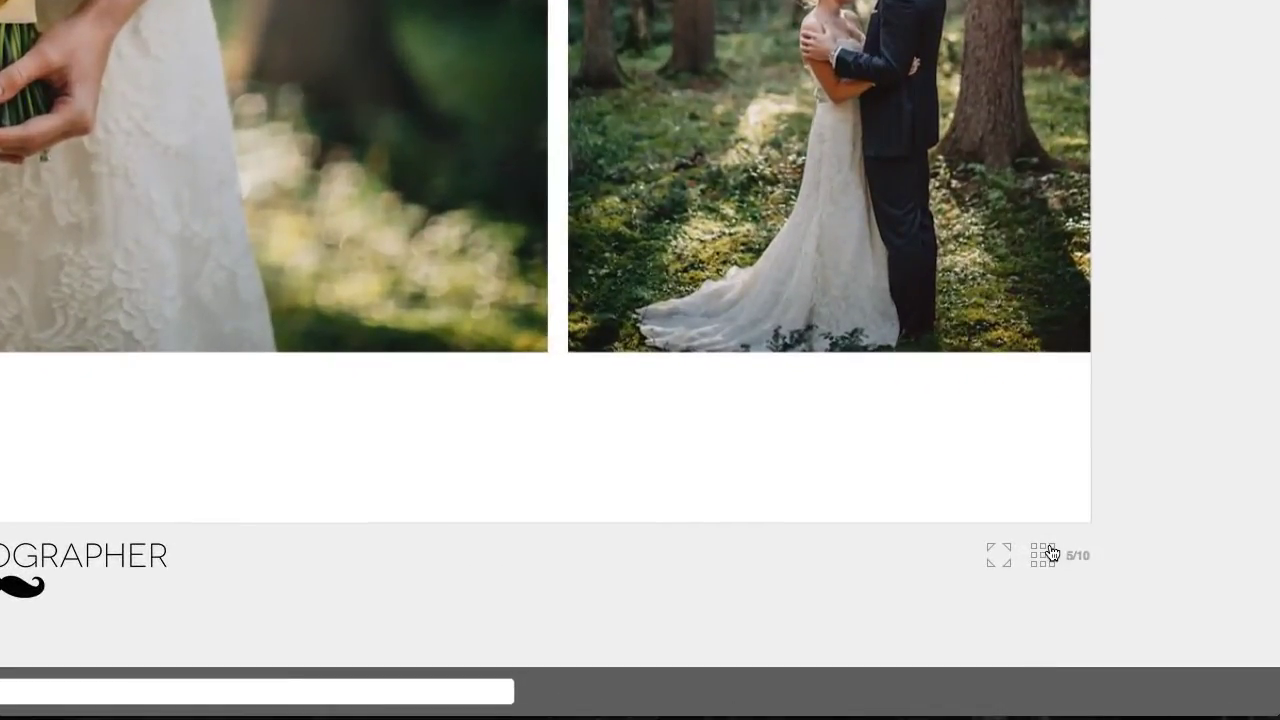
{"action": "left_click", "coordinate": [1051, 553]}
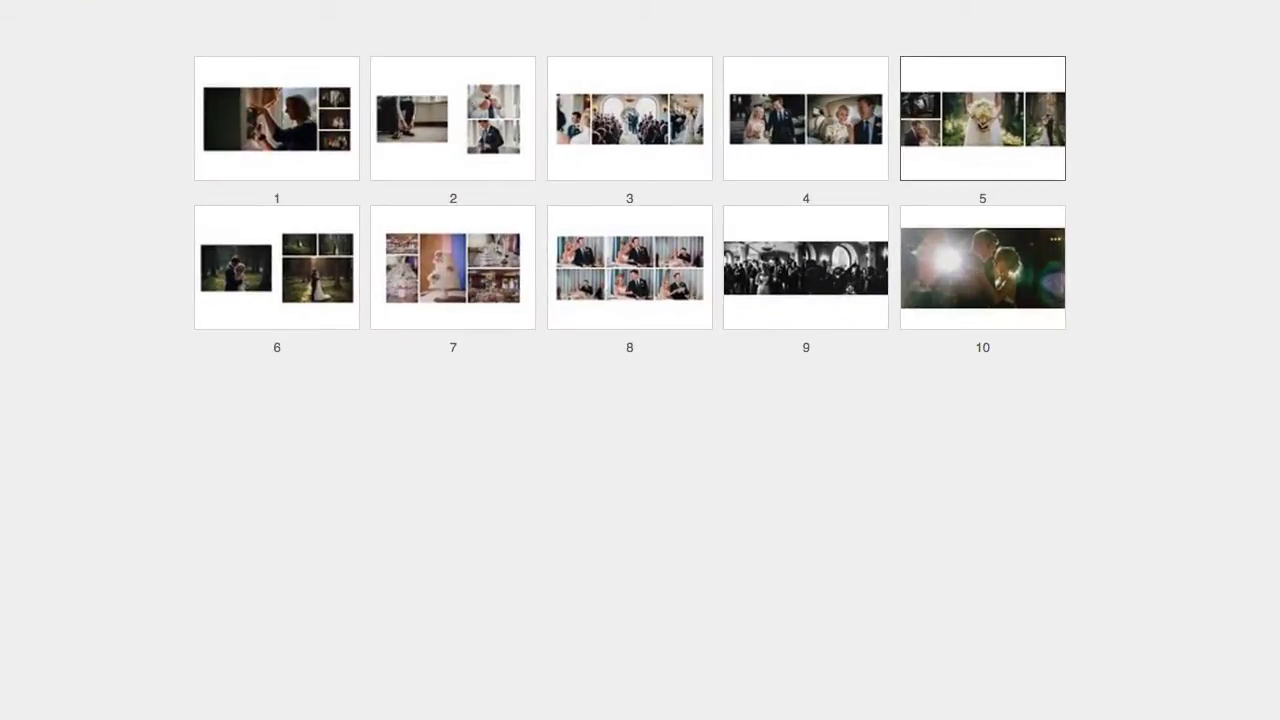
{"action": "left_click", "coordinate": [1043, 555]}
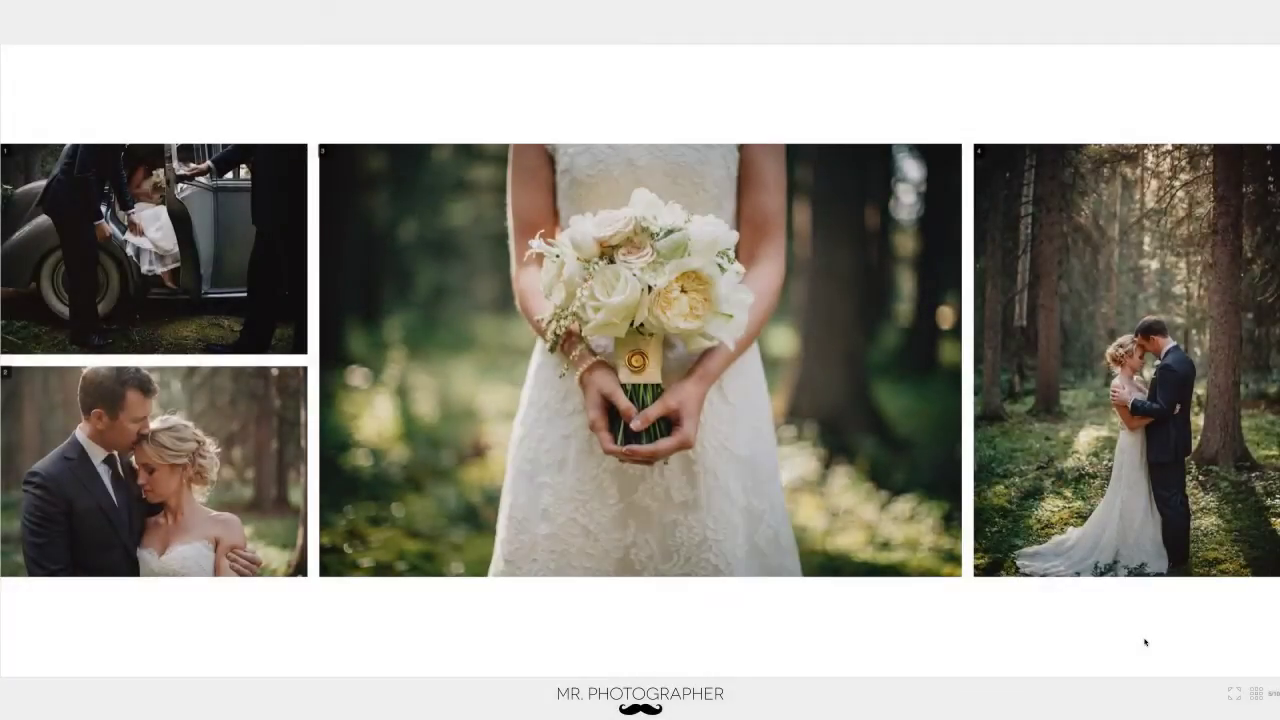
{"action": "left_click", "coordinate": [1143, 643]}
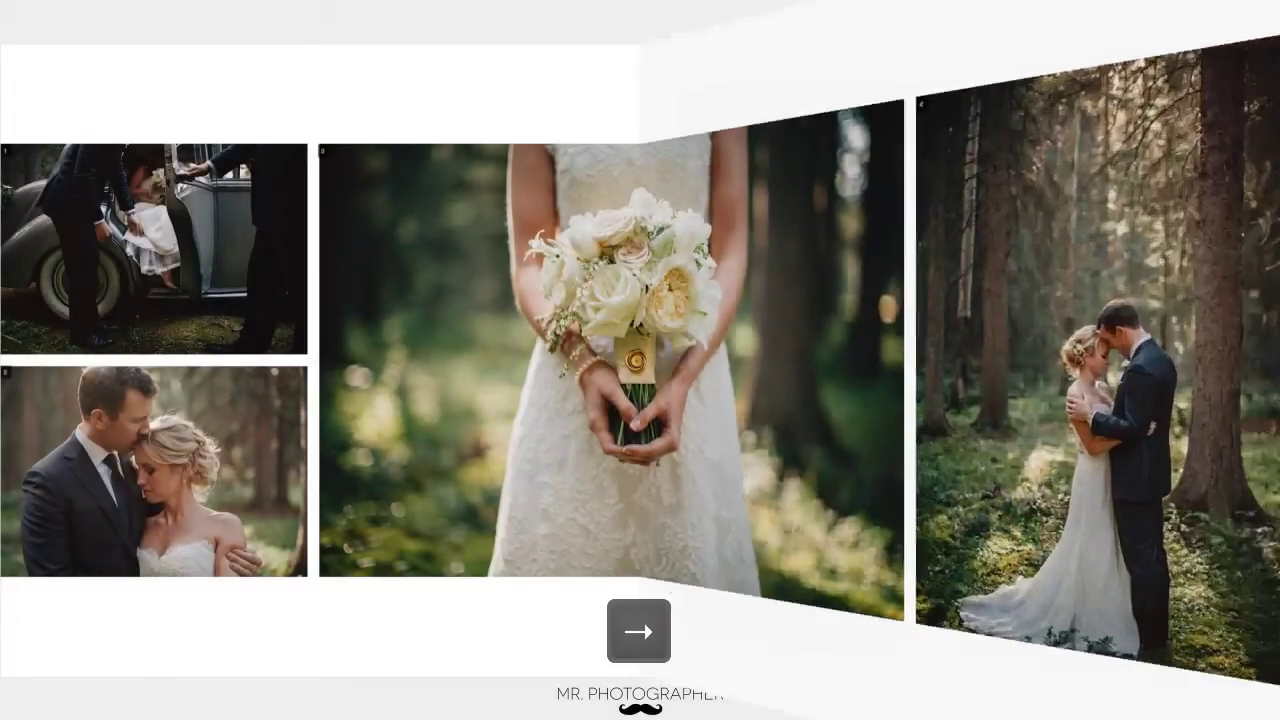
{"action": "key", "text": "Right"}
{"action": "key", "text": "Left"}
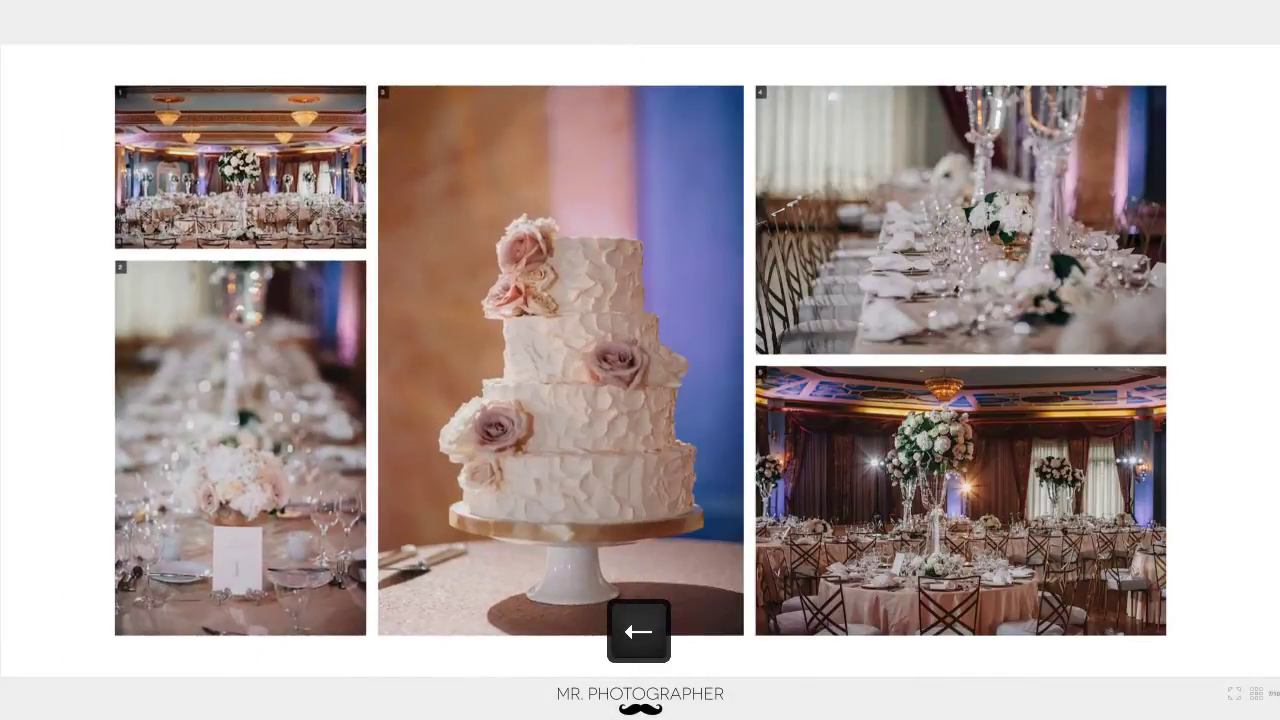
{"action": "key", "text": "Left"}
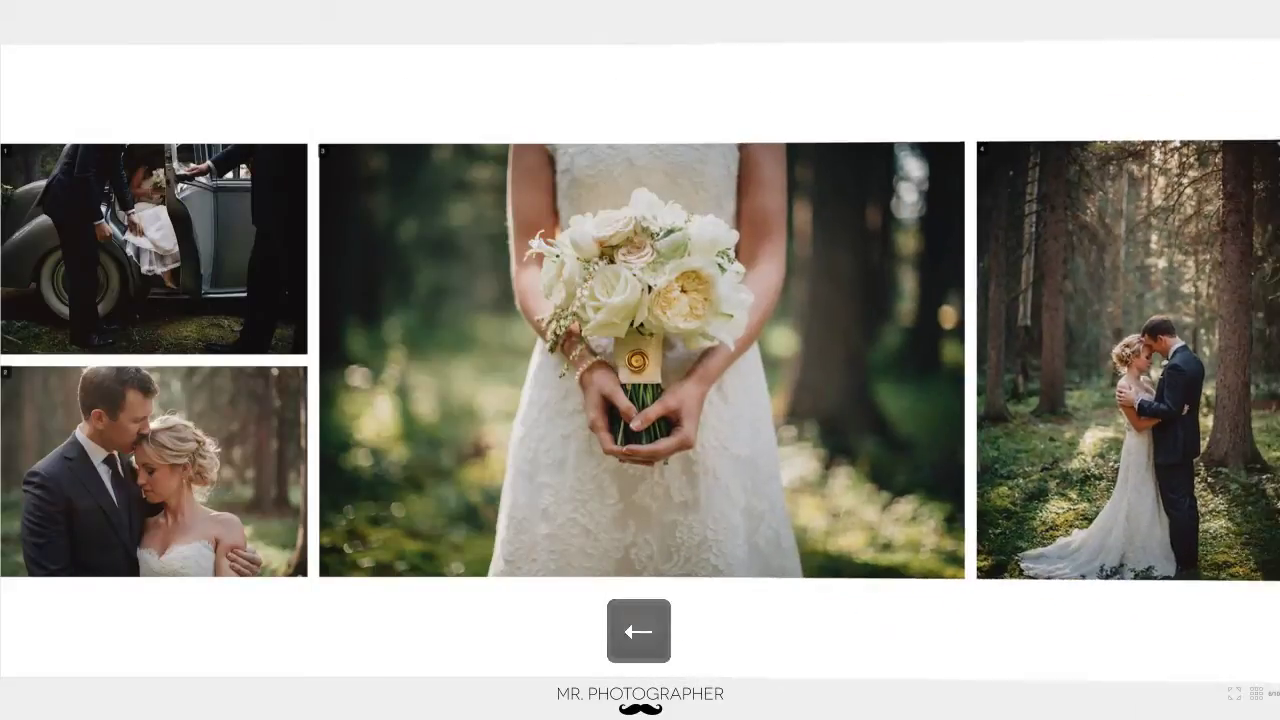
{"action": "key", "text": "Escape"}
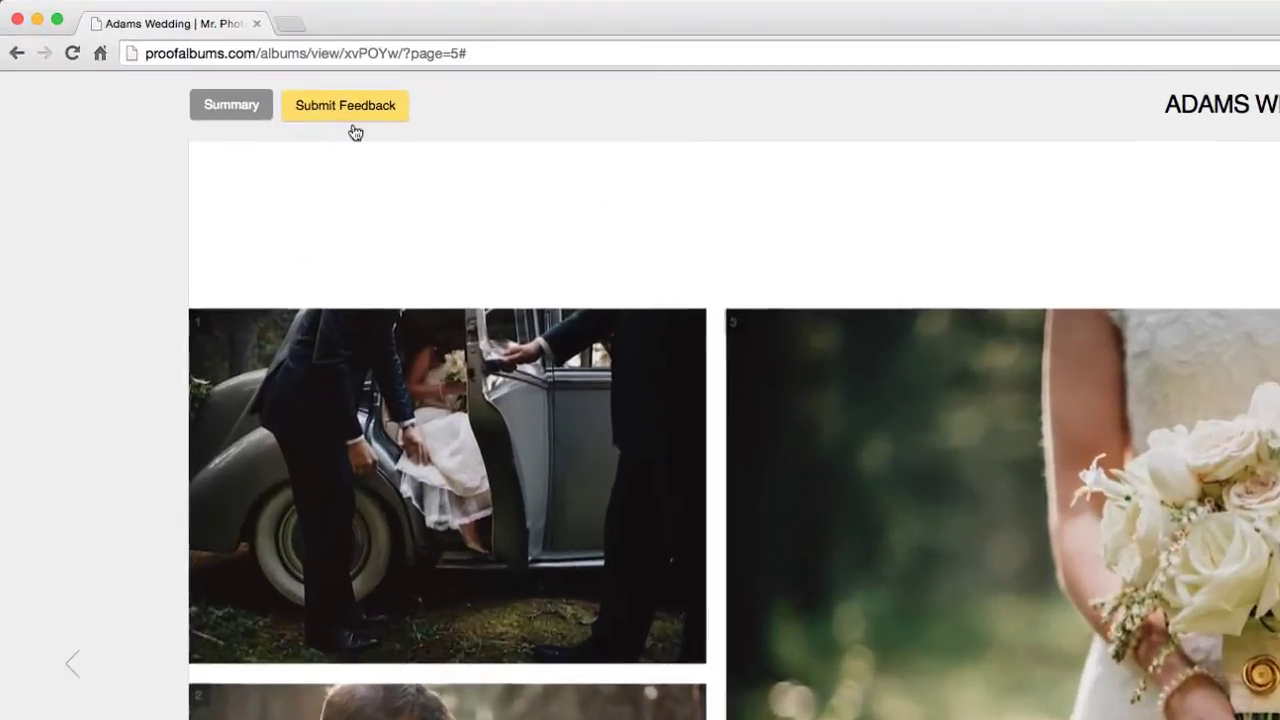
- Send all this draft's feedback to the studio, confirming in the popover
{"action": "left_click", "coordinate": [362, 110]}
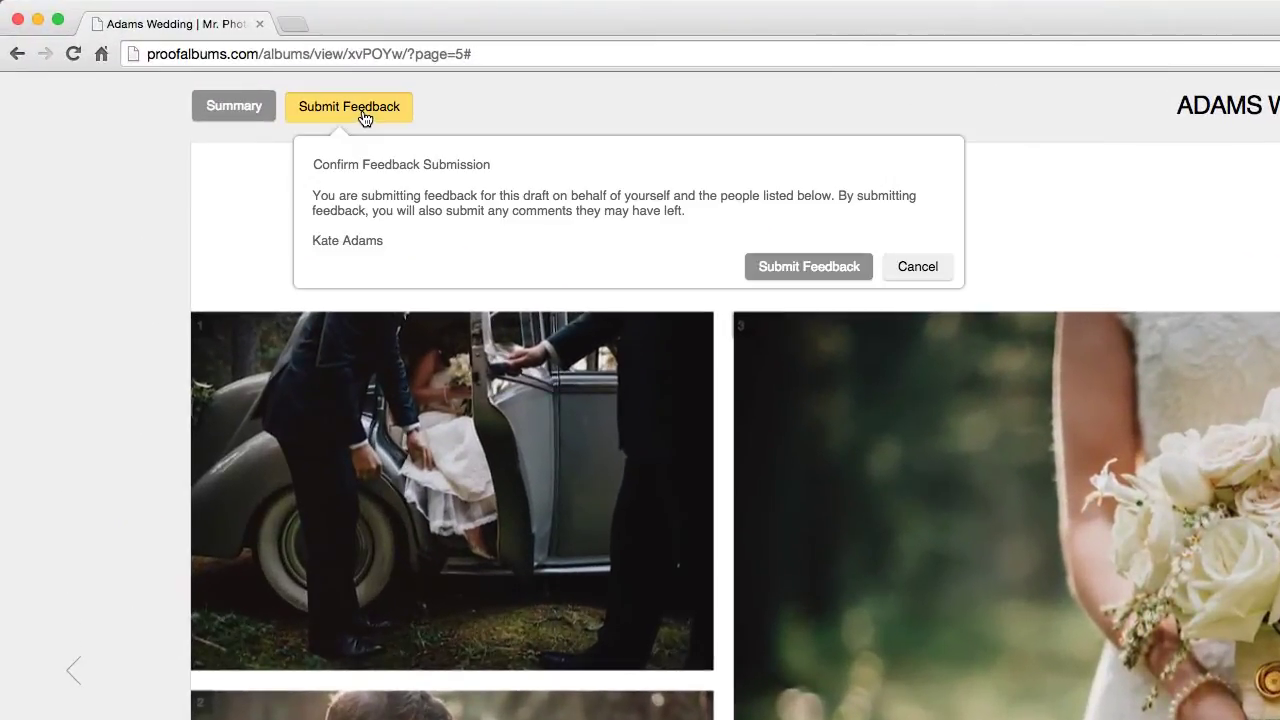
{"action": "left_click", "coordinate": [751, 267]}
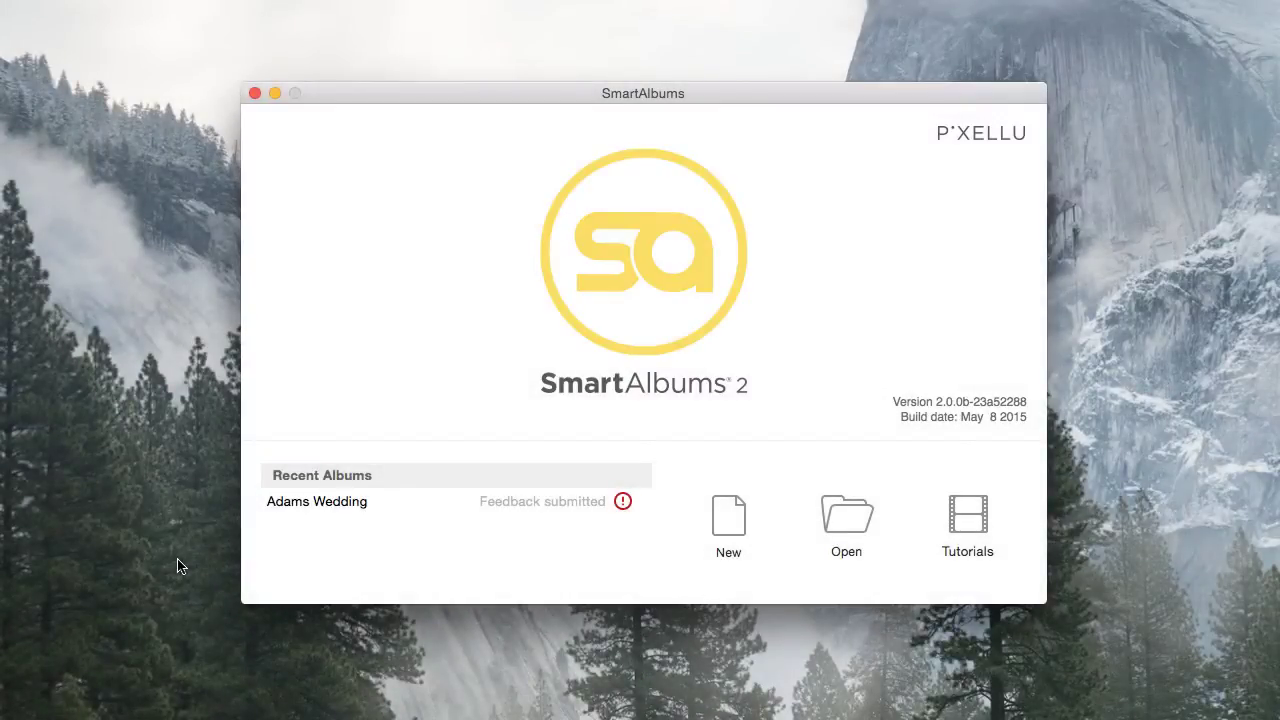
- Open the wedding album with client feedback and begin revising it from the proofing status
{"action": "double_click", "coordinate": [338, 503]}
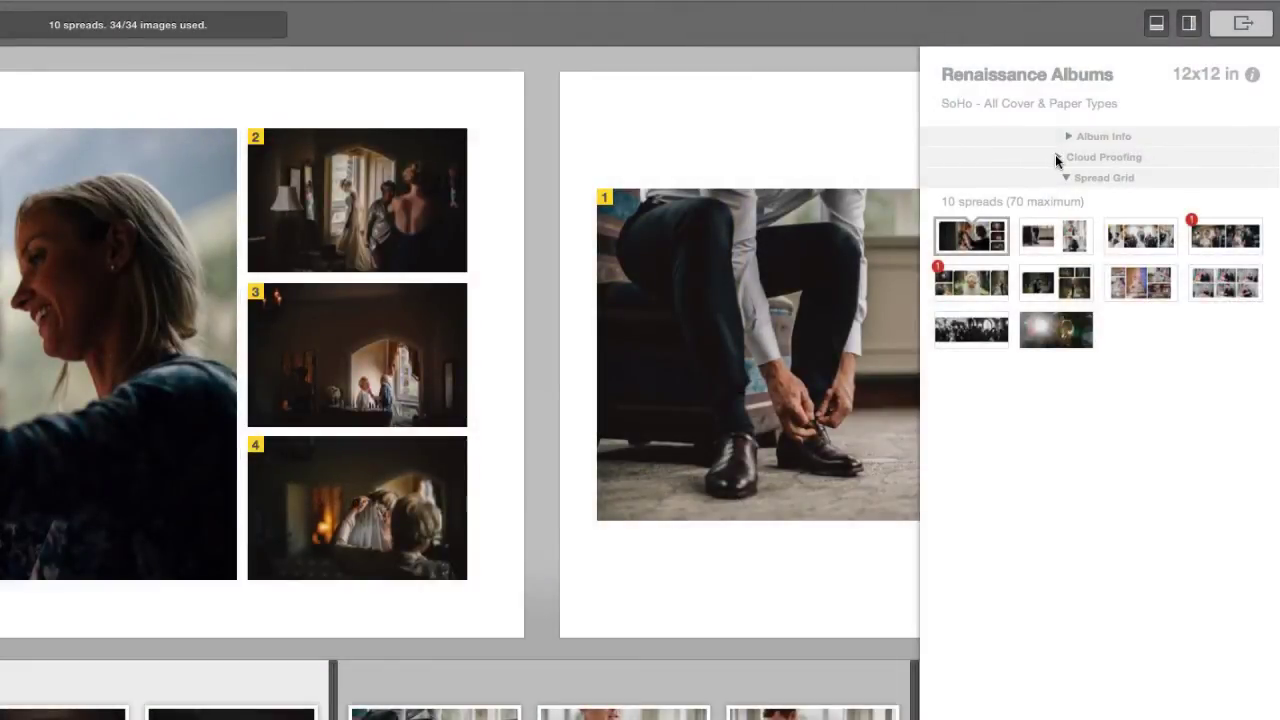
{"action": "left_click", "coordinate": [1057, 158]}
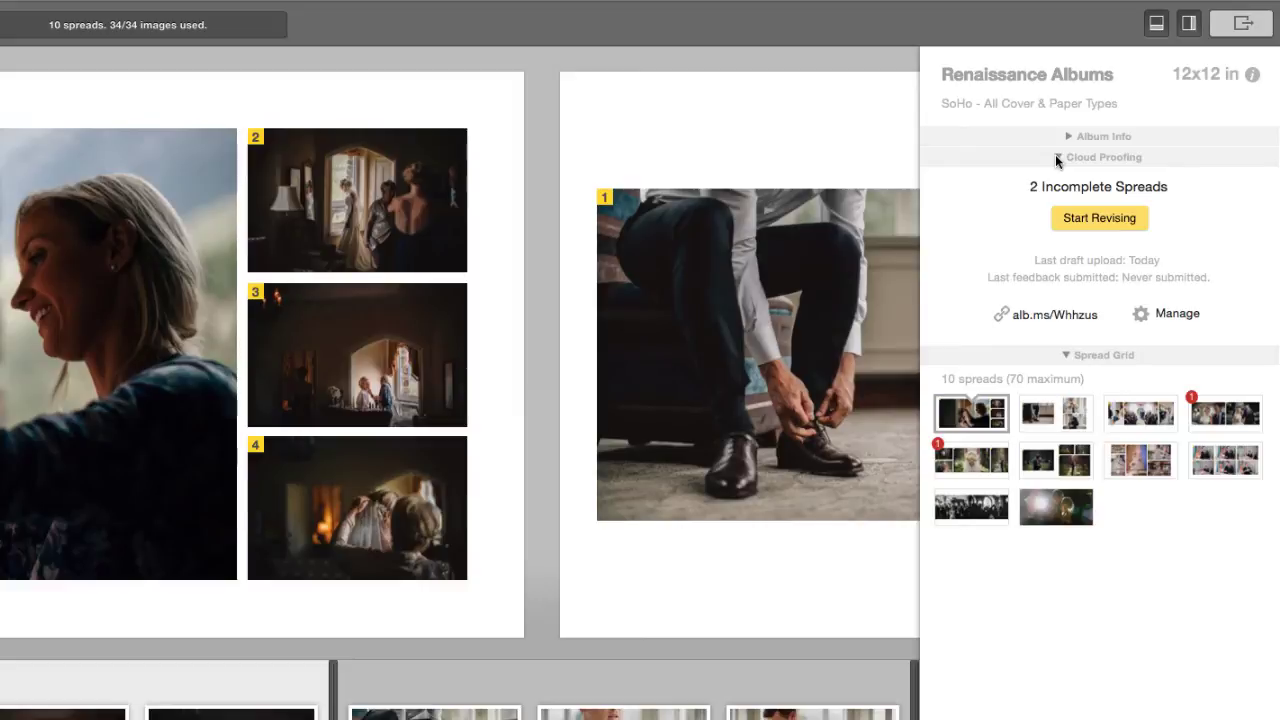
{"action": "left_click", "coordinate": [1066, 217]}
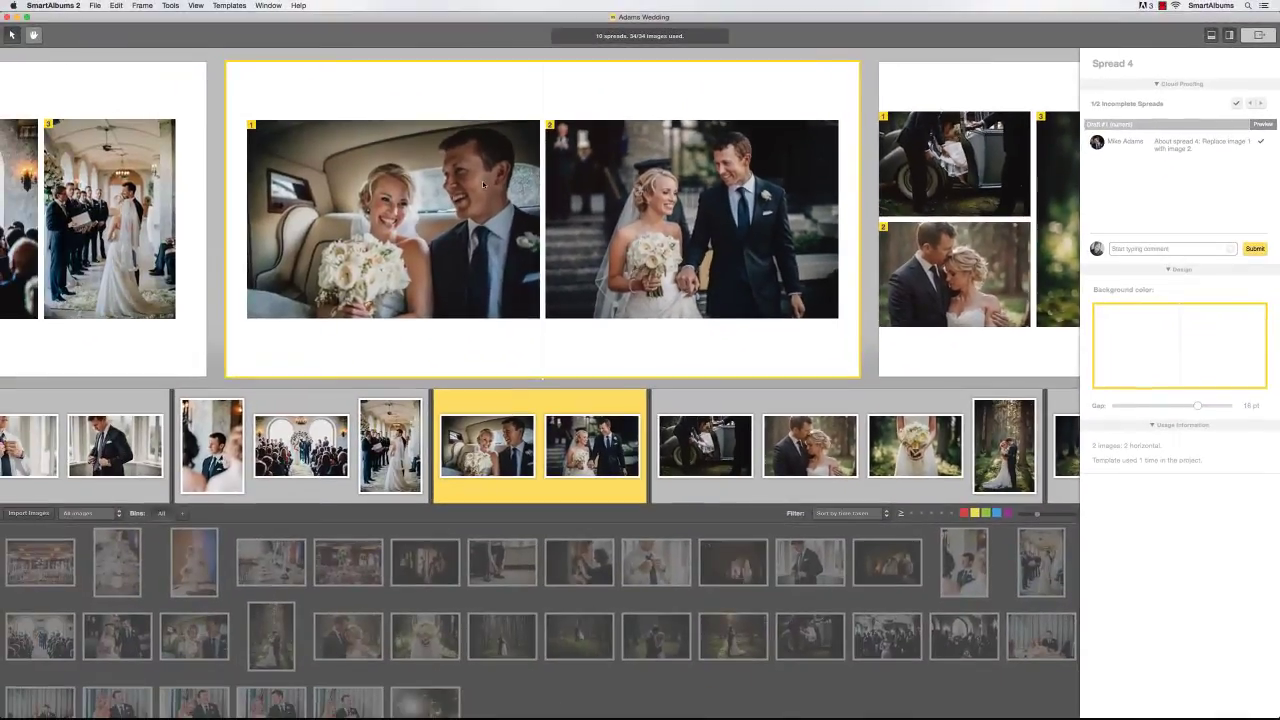
- Swap the car photo and the walking photo on spread 4, then resolve the client's comment
{"action": "left_click", "coordinate": [483, 184]}
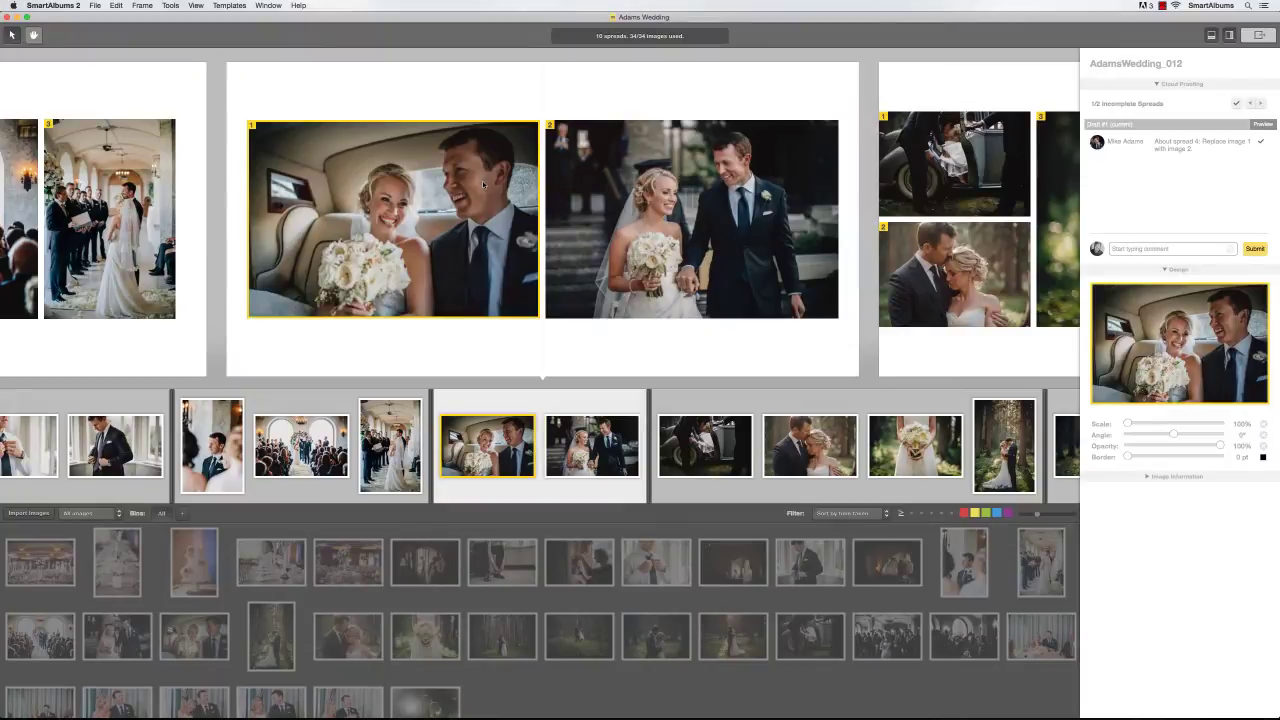
{"action": "left_click_drag", "start_coordinate": [483, 184], "coordinate": [631, 187]}
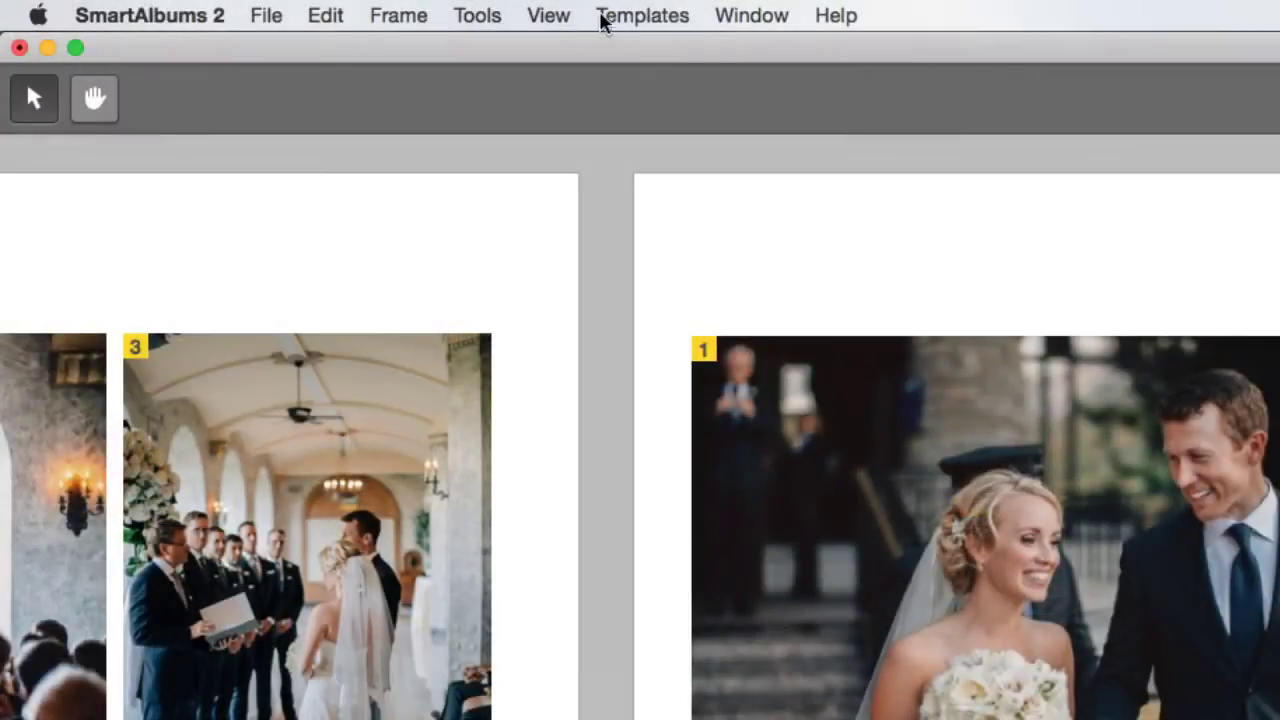
{"action": "left_click", "coordinate": [573, 20]}
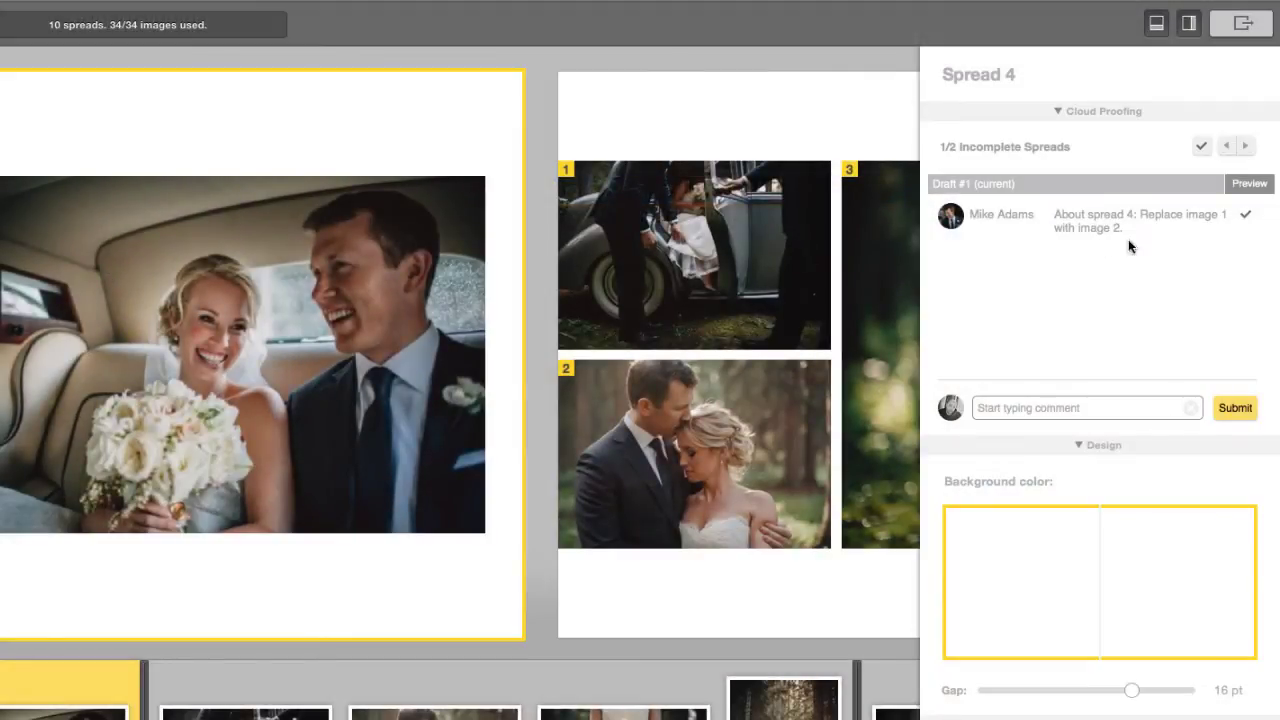
{"action": "left_click", "coordinate": [1246, 217]}
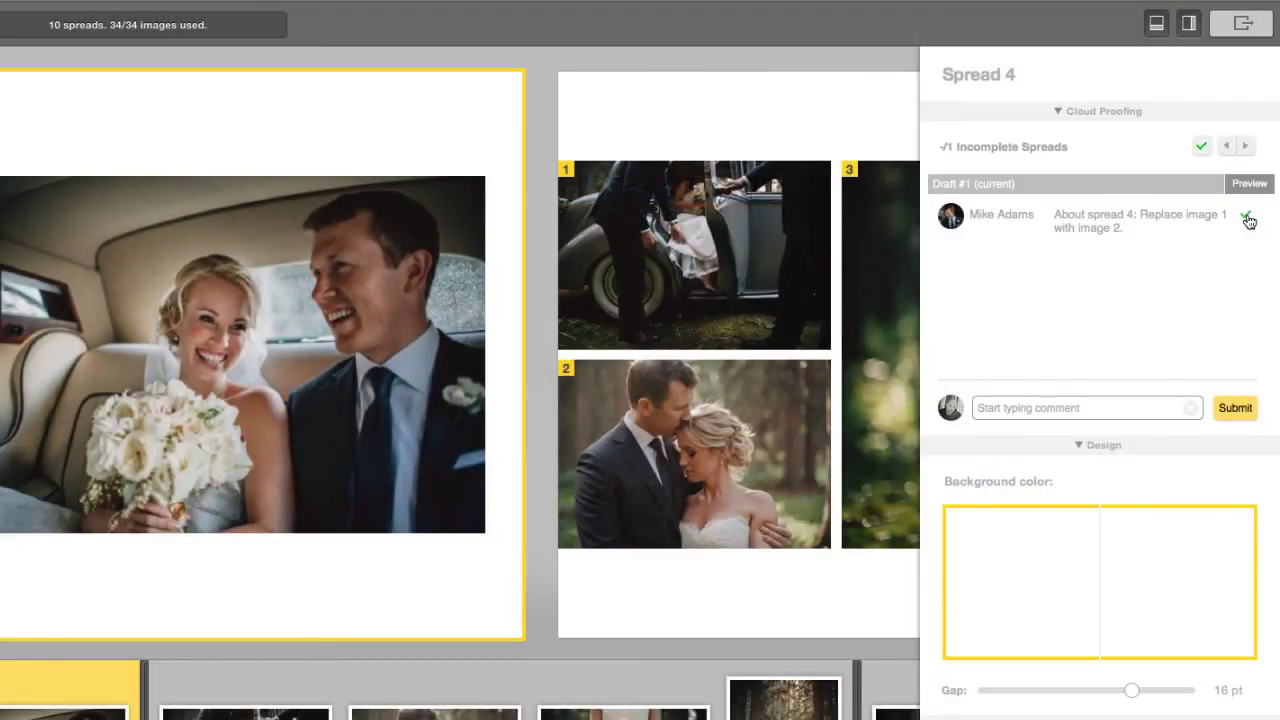
- Move to spread 5 and delete image 2 from it
{"action": "left_click", "coordinate": [1246, 147]}
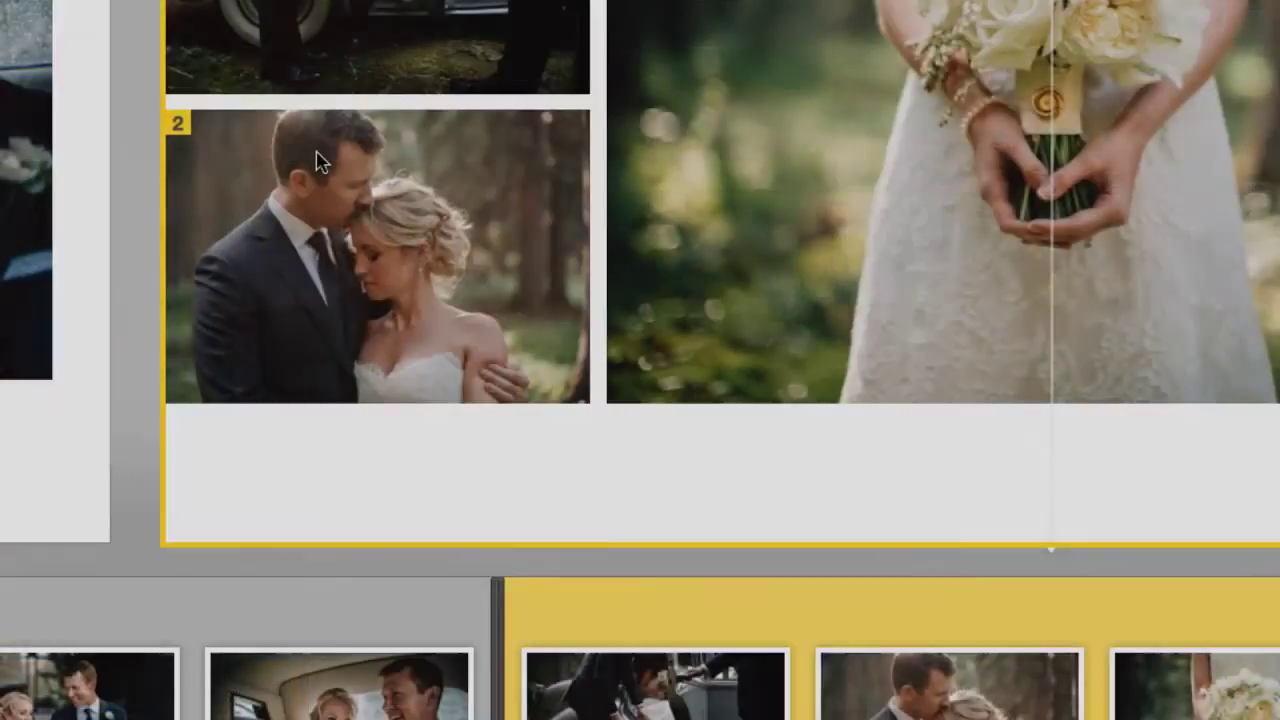
{"action": "left_click", "coordinate": [318, 162]}
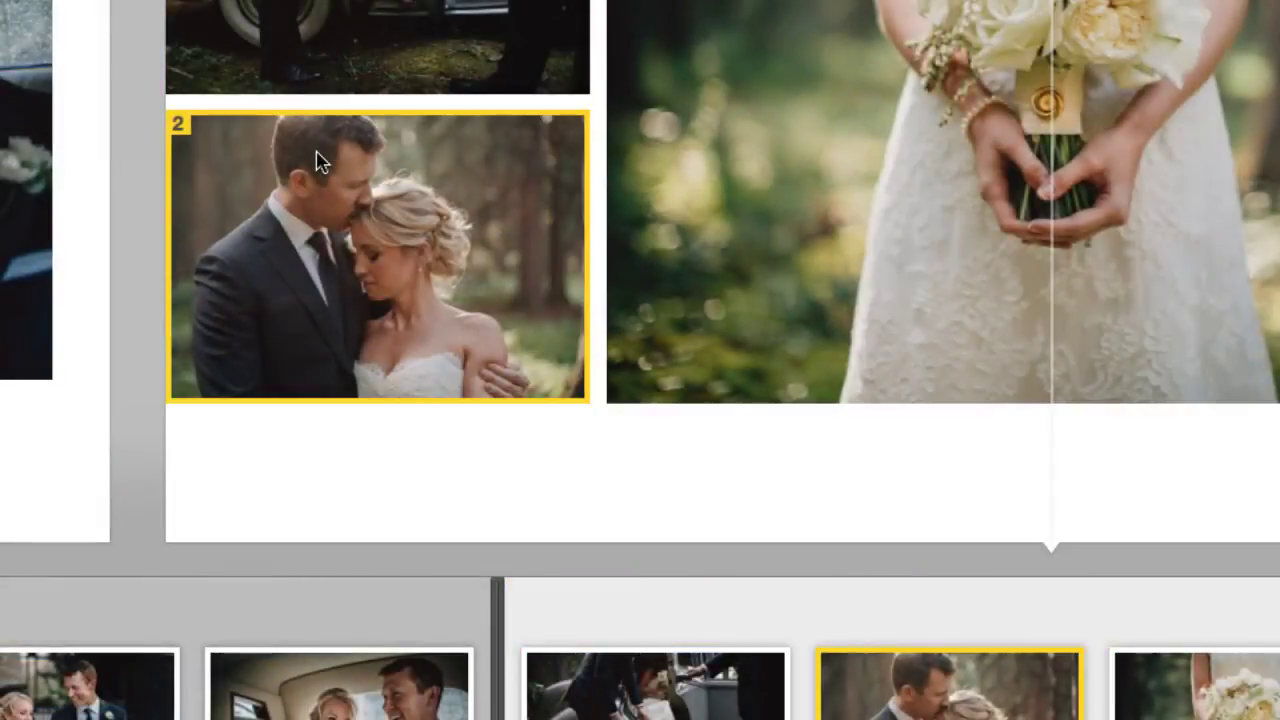
{"action": "right_click", "coordinate": [318, 162]}
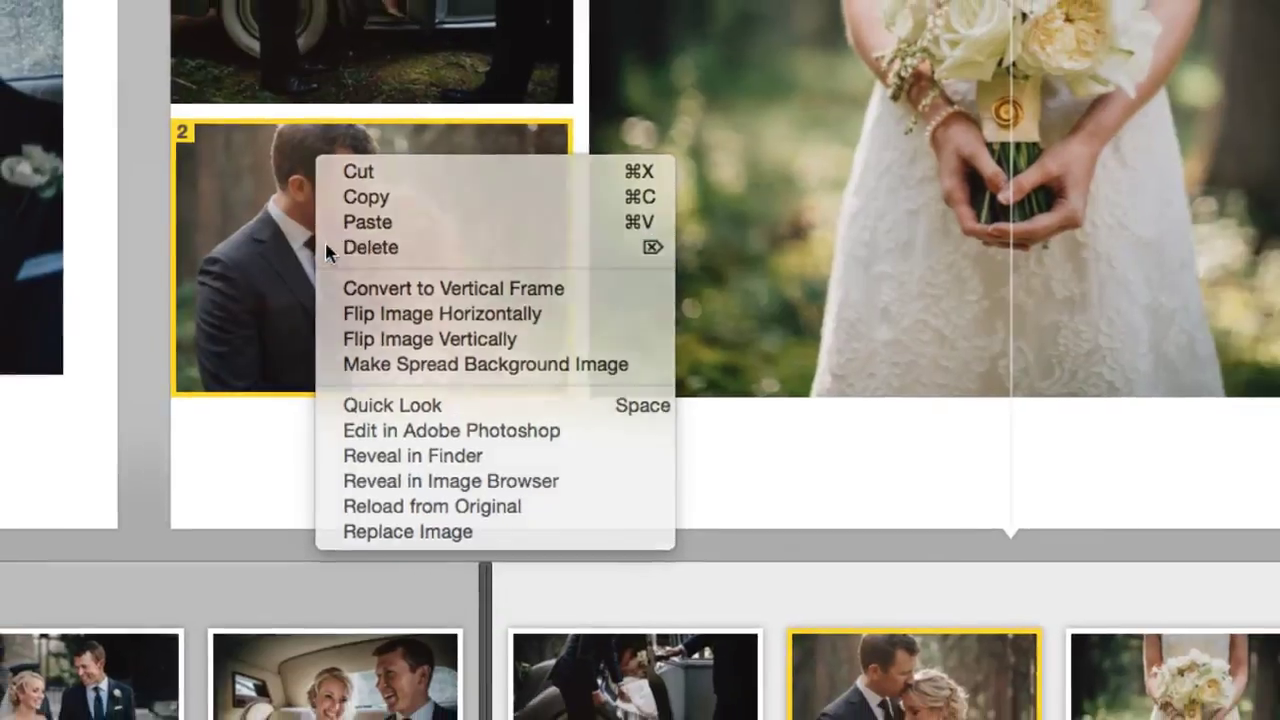
{"action": "left_click", "coordinate": [326, 248]}
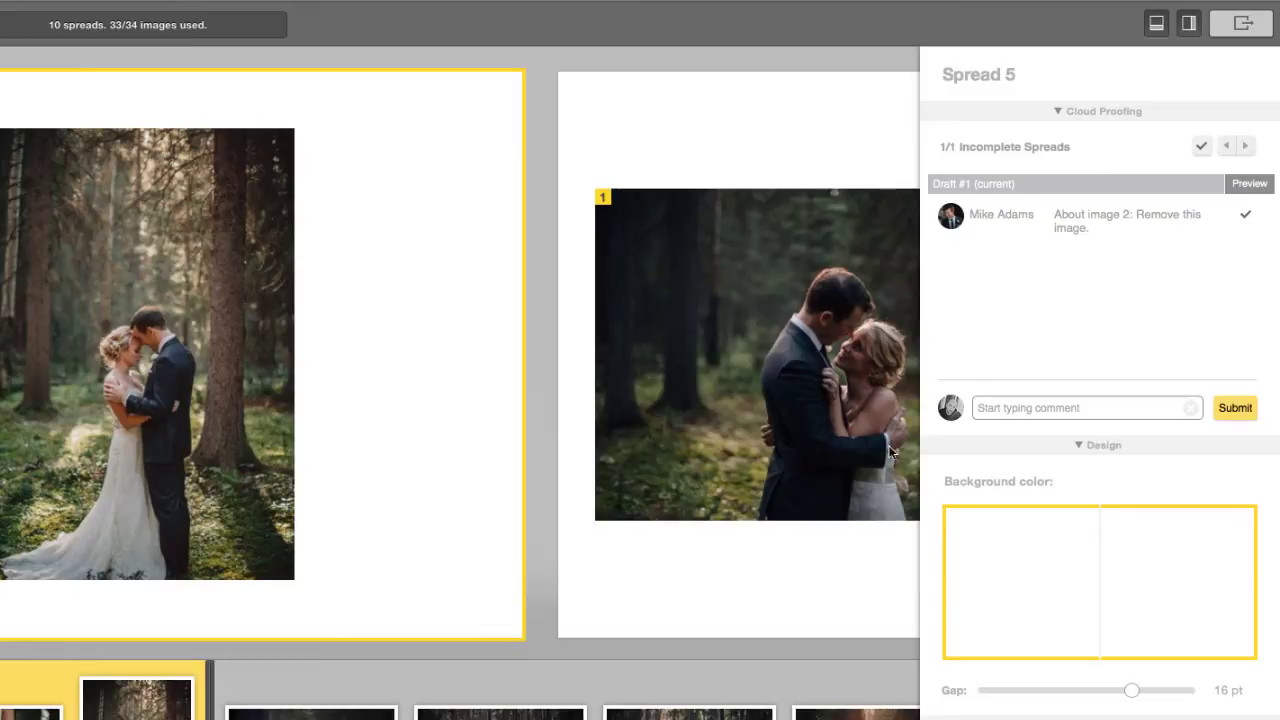
- Reply 'No problem!' to the client's removal comment and mark it resolved
{"action": "left_click", "coordinate": [1006, 409]}
{"action": "type", "text": "No pro"}
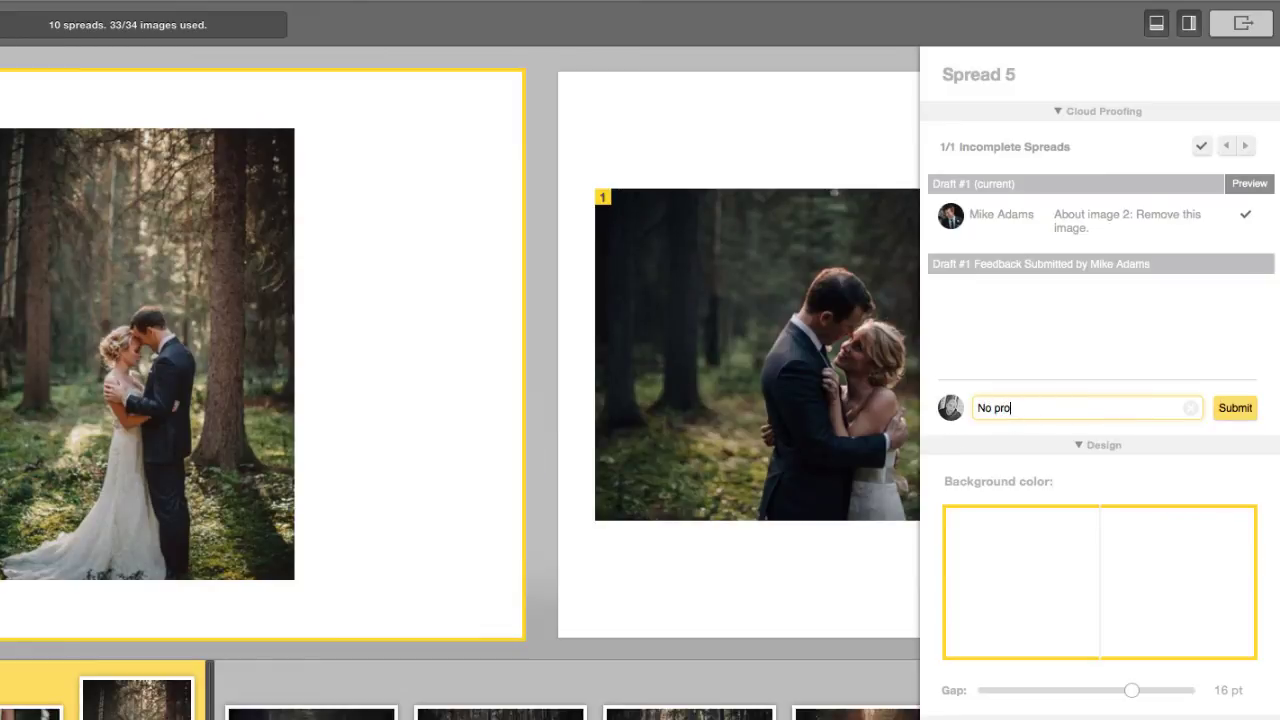
{"action": "type", "text": "blem!"}
{"action": "left_click", "coordinate": [1214, 408]}
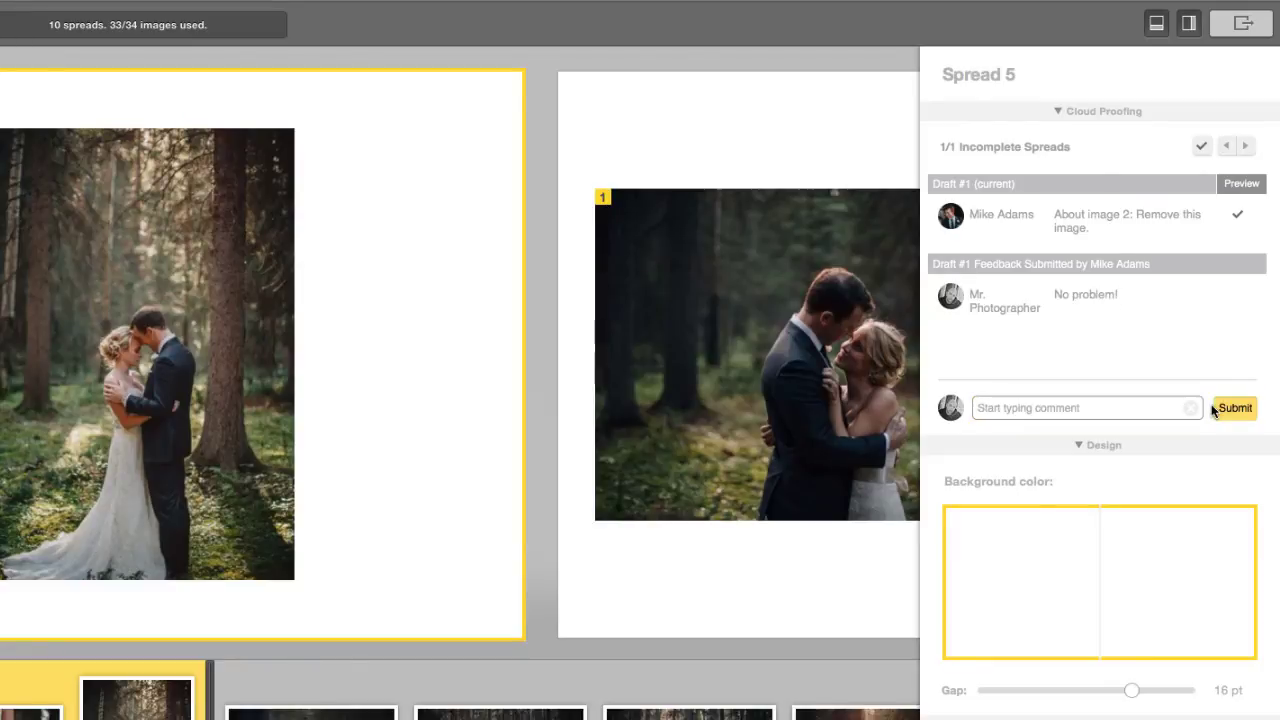
{"action": "left_click", "coordinate": [1236, 219]}
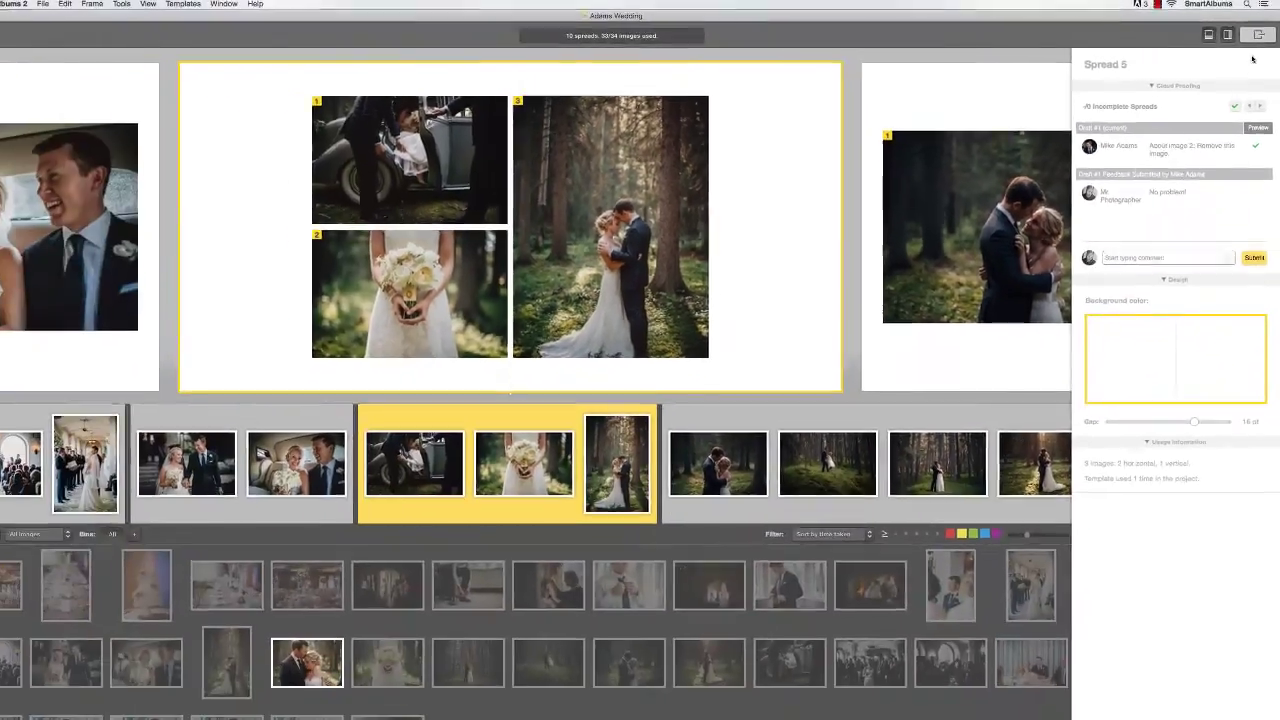
- Export the revised Adams Wedding album for Cloud Proofing and upload it as a new draft
{"action": "left_click", "coordinate": [1257, 35]}
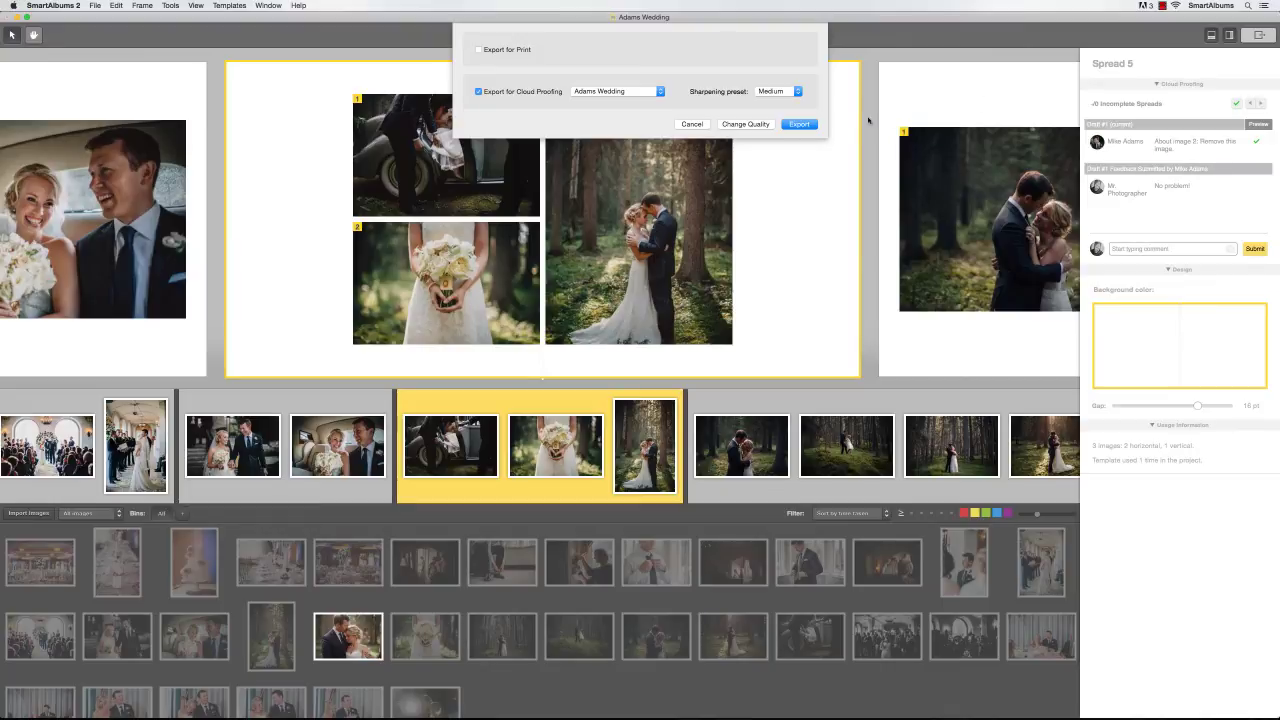
{"action": "left_click", "coordinate": [800, 124]}
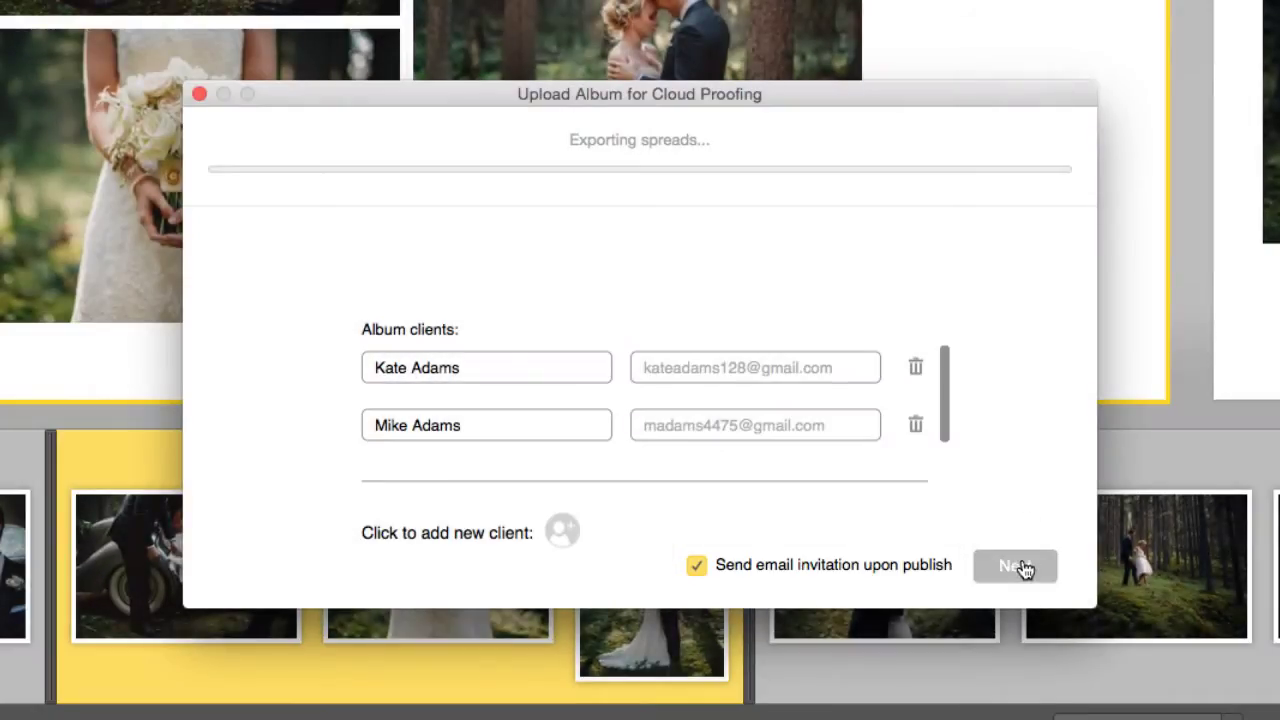
{"action": "left_click", "coordinate": [1018, 563]}
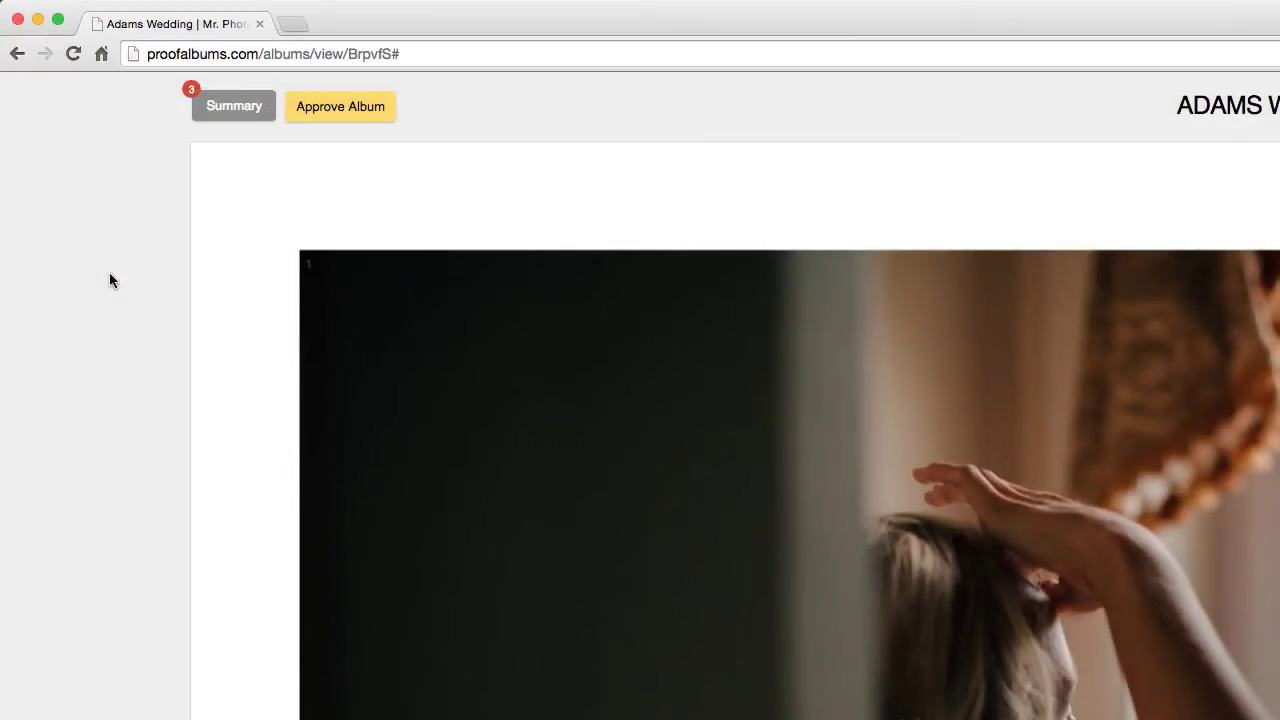
- Review spread 5 in draft 2 from the activity summary, comparing it with draft 1
{"action": "left_click", "coordinate": [231, 119]}
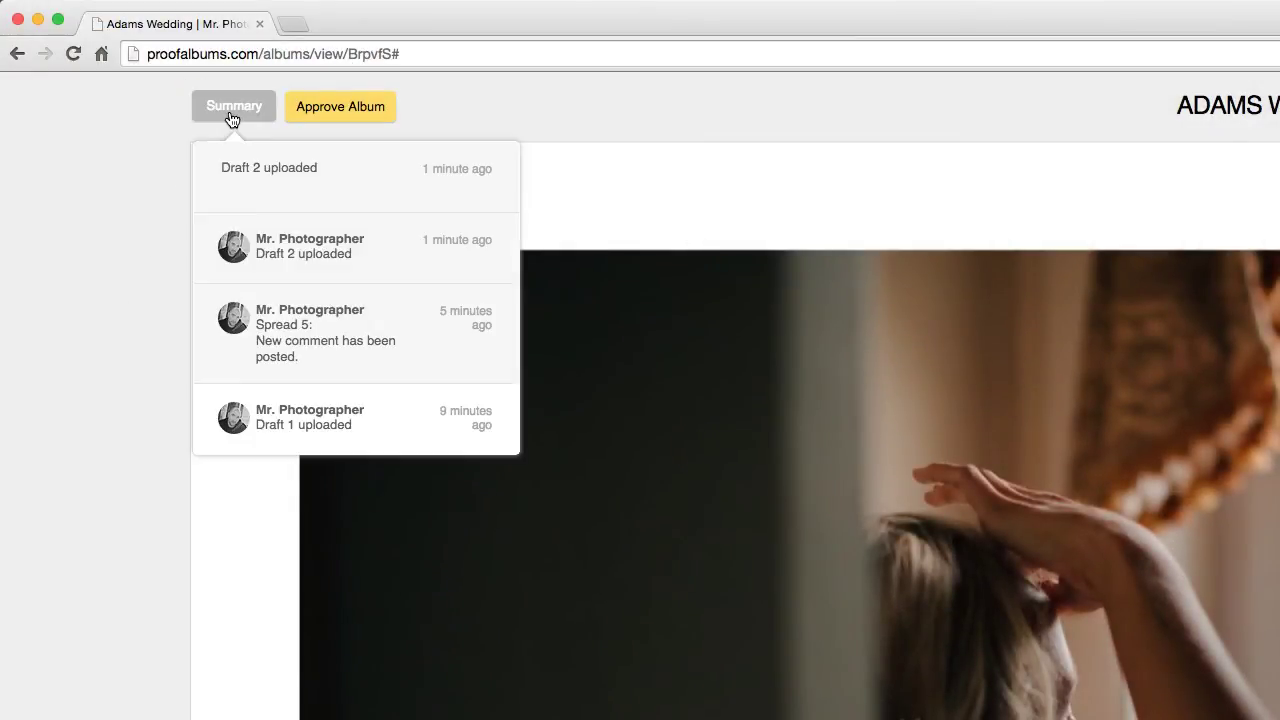
{"action": "left_click", "coordinate": [215, 344]}
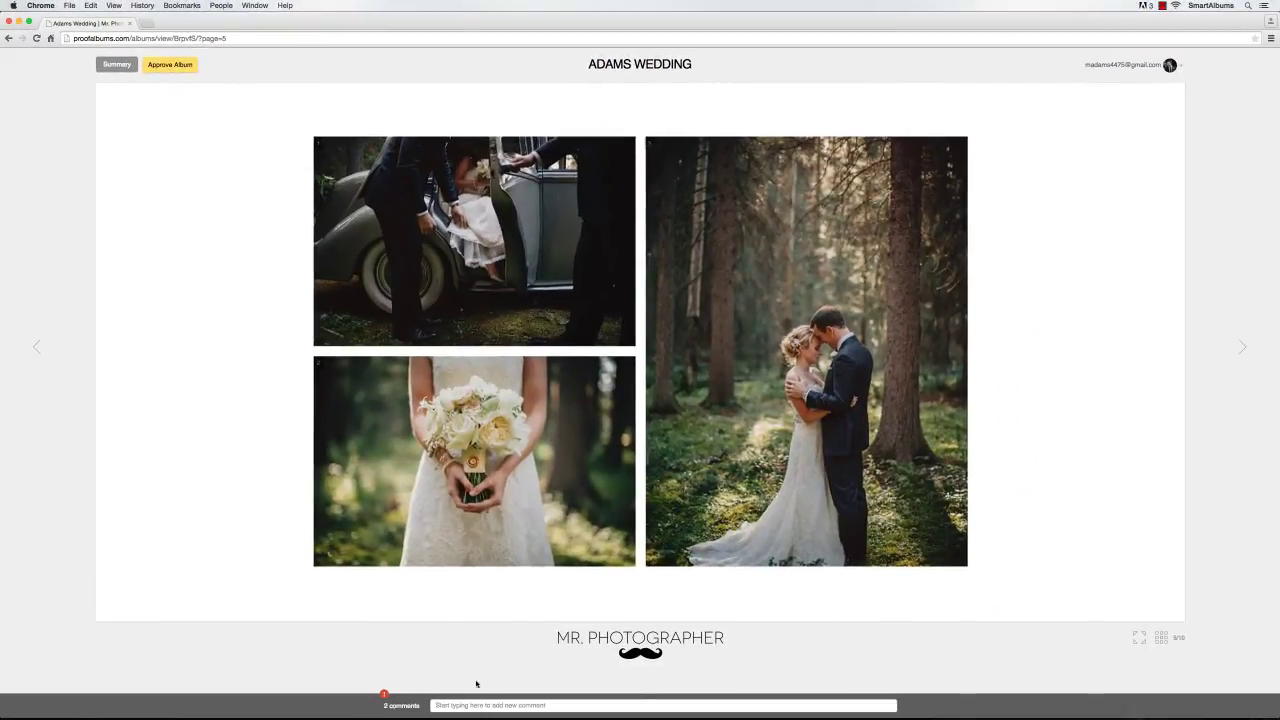
{"action": "left_click", "coordinate": [487, 708]}
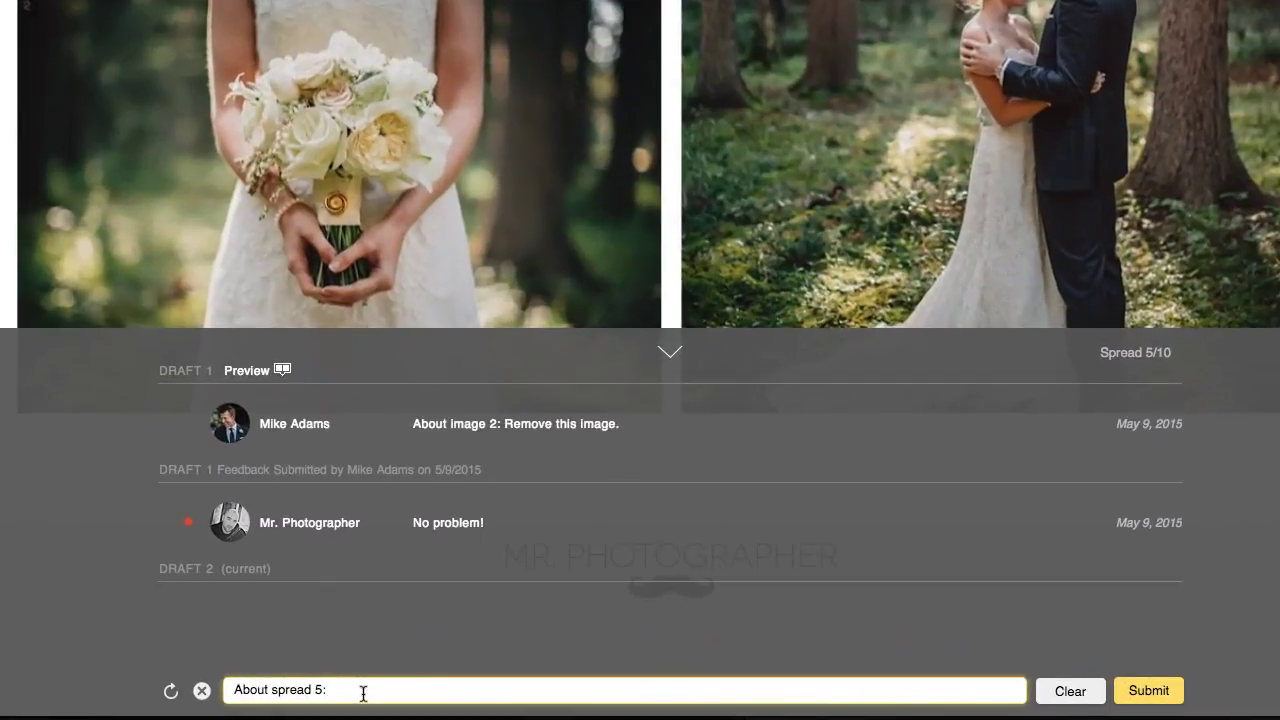
{"action": "left_click", "coordinate": [281, 371]}
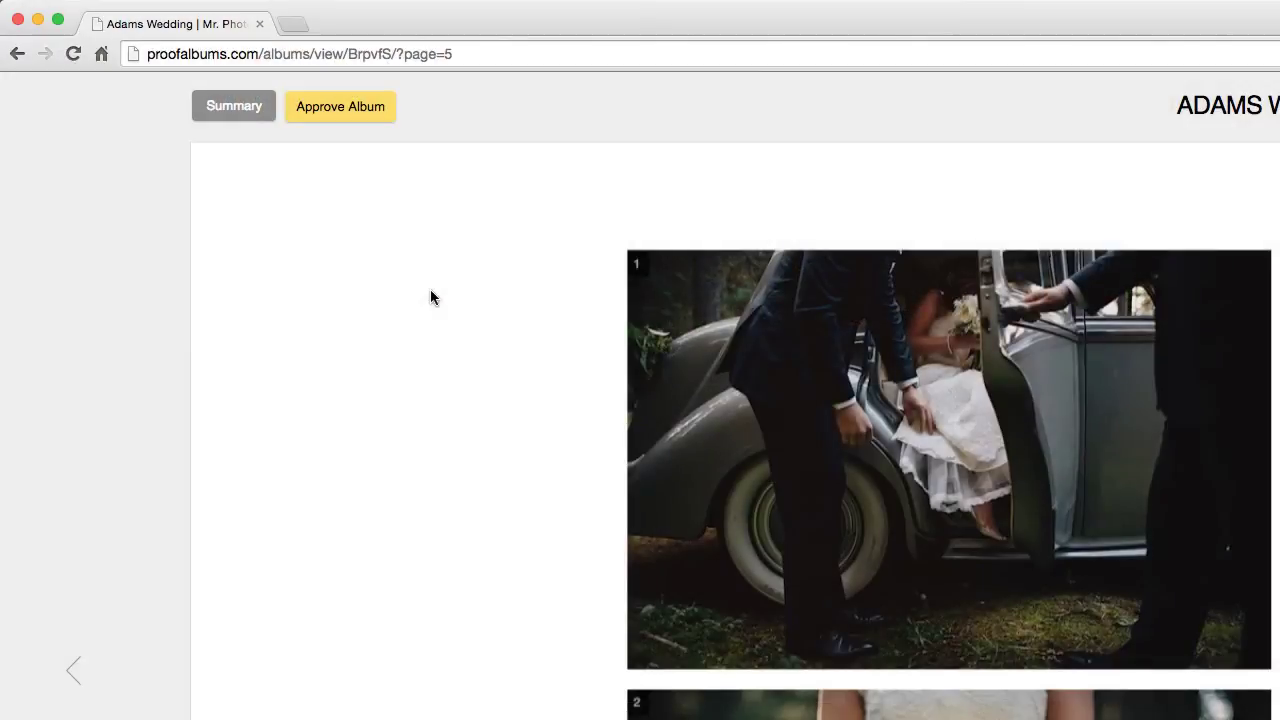
- Approve the album with the message 'Looks great! Thank you!'
{"action": "left_click", "coordinate": [360, 112]}
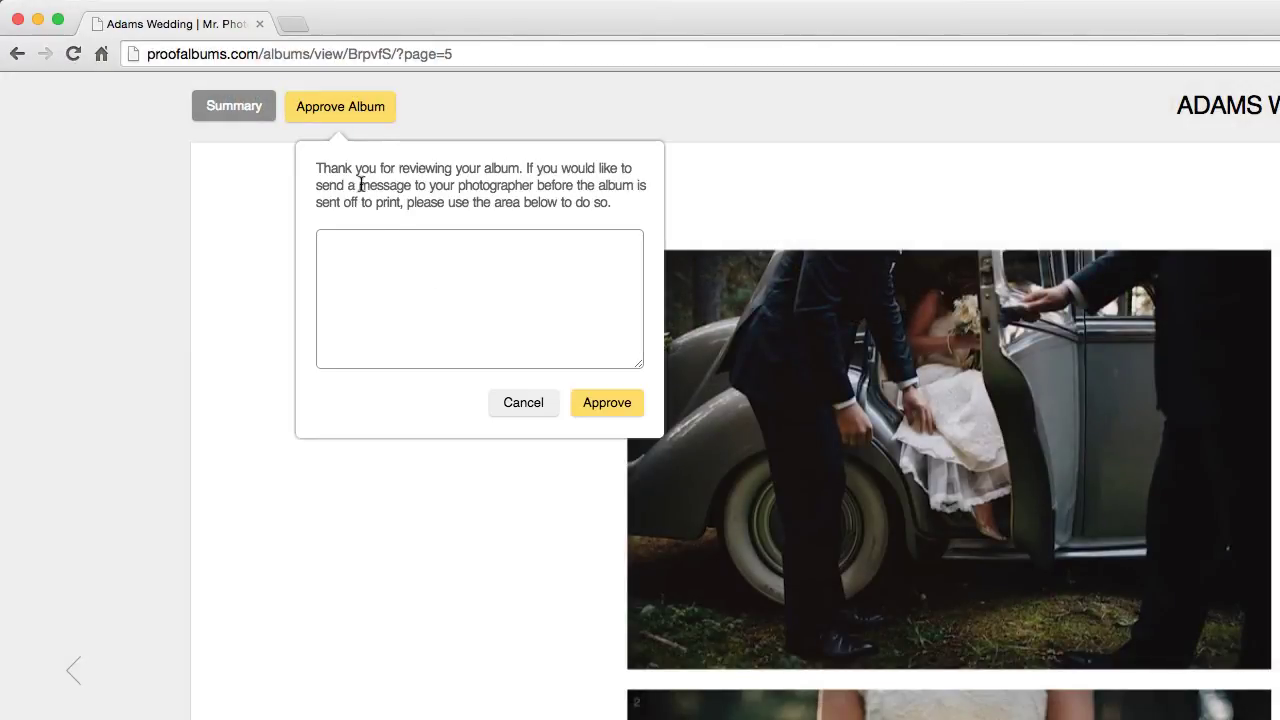
{"action": "type", "text": "Looks great! Thank you!"}
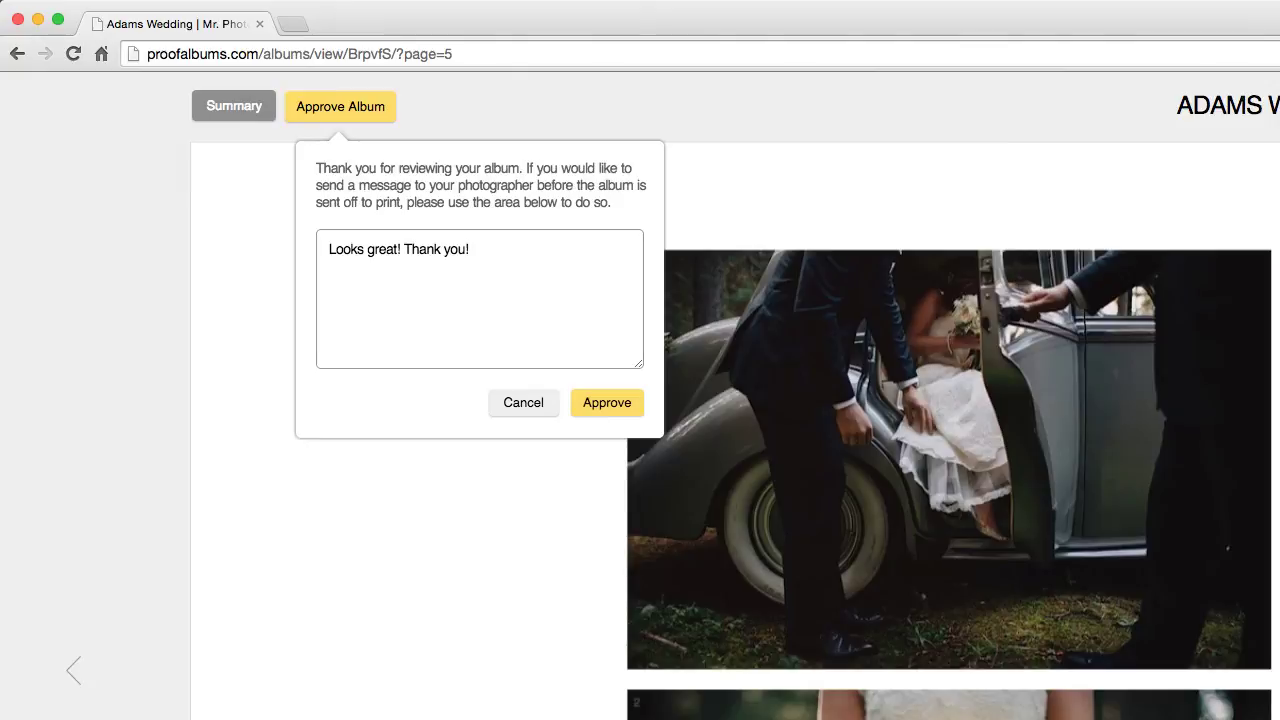
{"action": "left_click", "coordinate": [594, 400]}
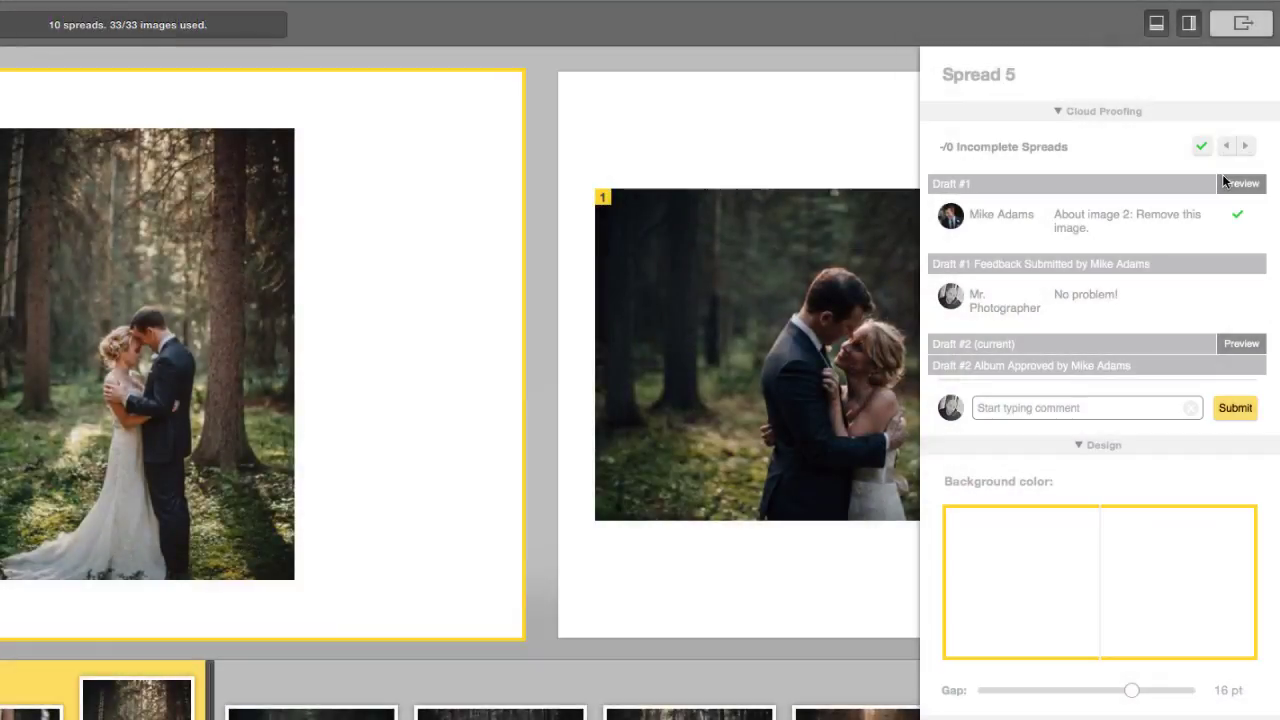
- Preview Draft #1 and view the File > Cloud Proofing options without choosing any
{"action": "left_click", "coordinate": [1225, 183]}
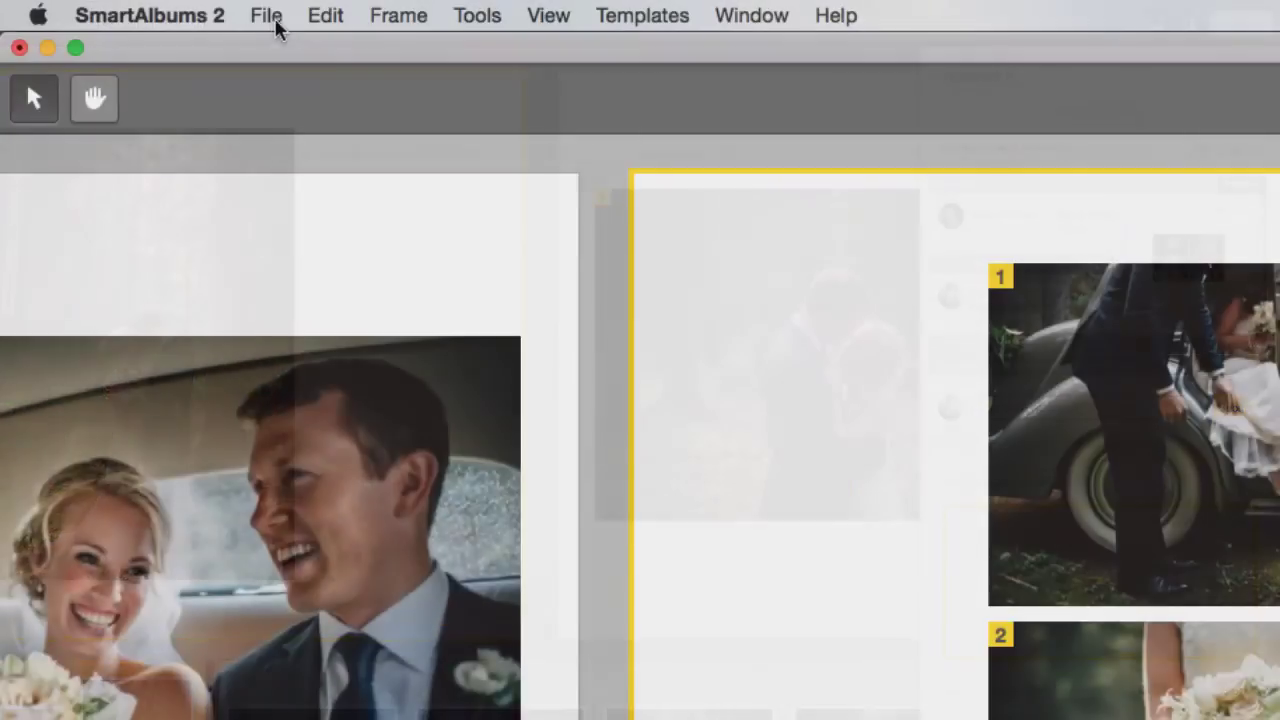
{"action": "left_click", "coordinate": [268, 18]}
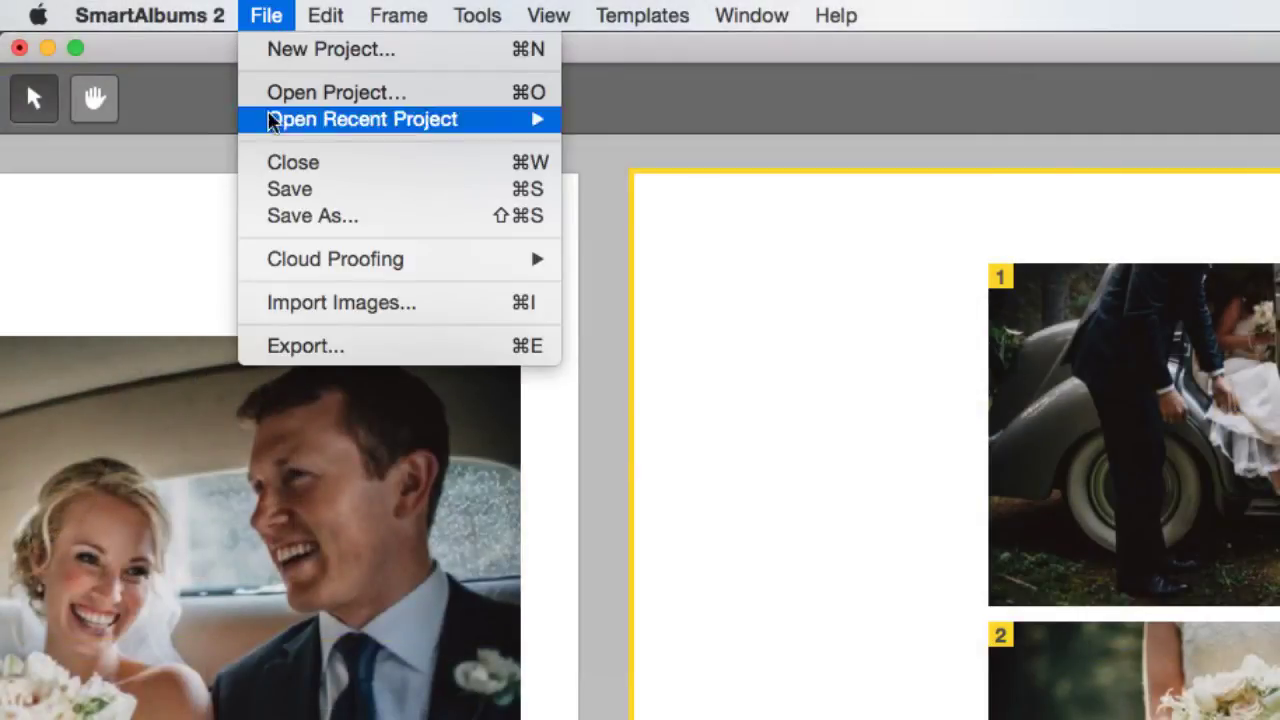
{"action": "mouse_move", "coordinate": [335, 259]}
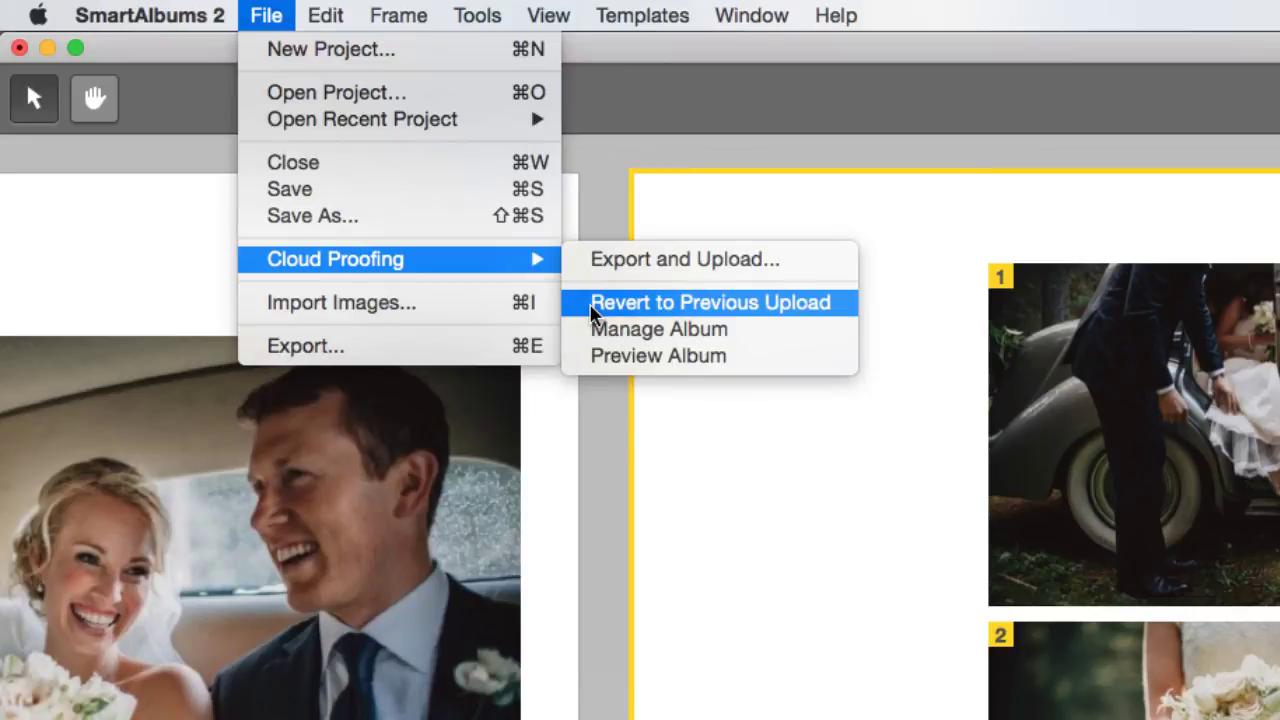
{"action": "left_click", "coordinate": [606, 400]}
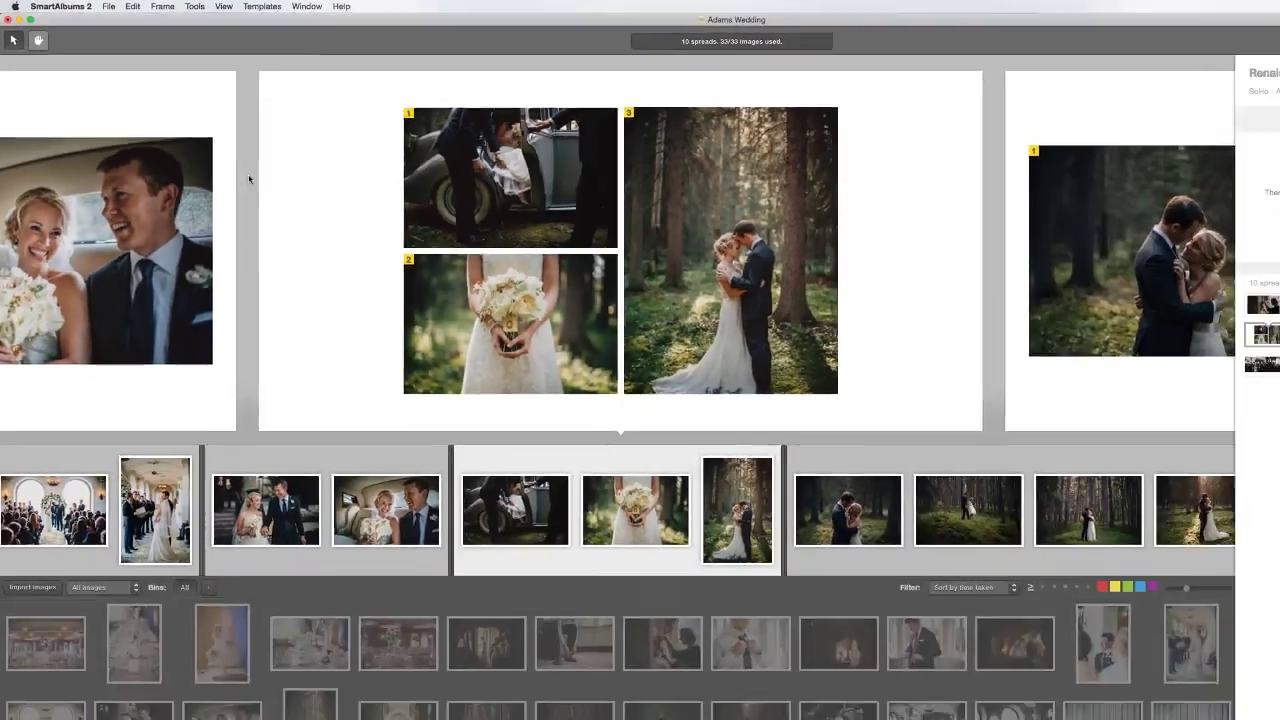